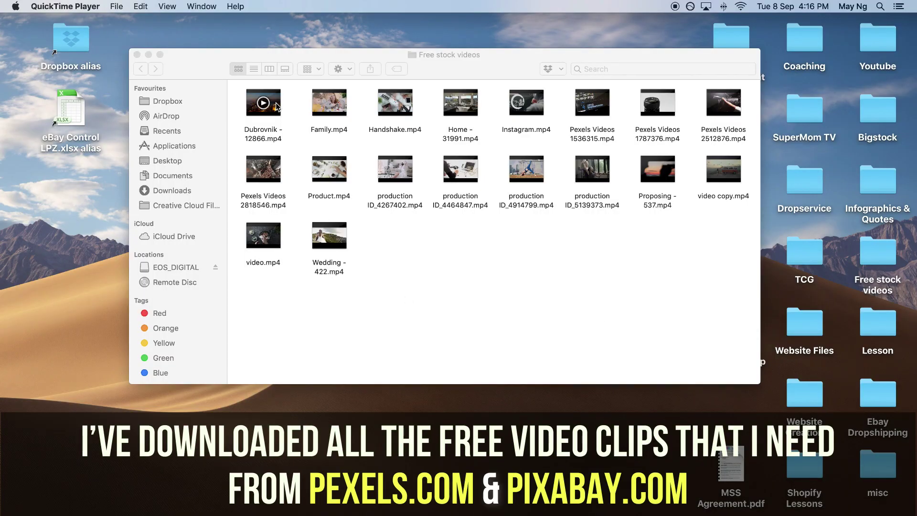
Preview the Dubrovnik, Family, Handshake and production ID_4914799 stock clips
click(277, 106)
key(space)
key(space)
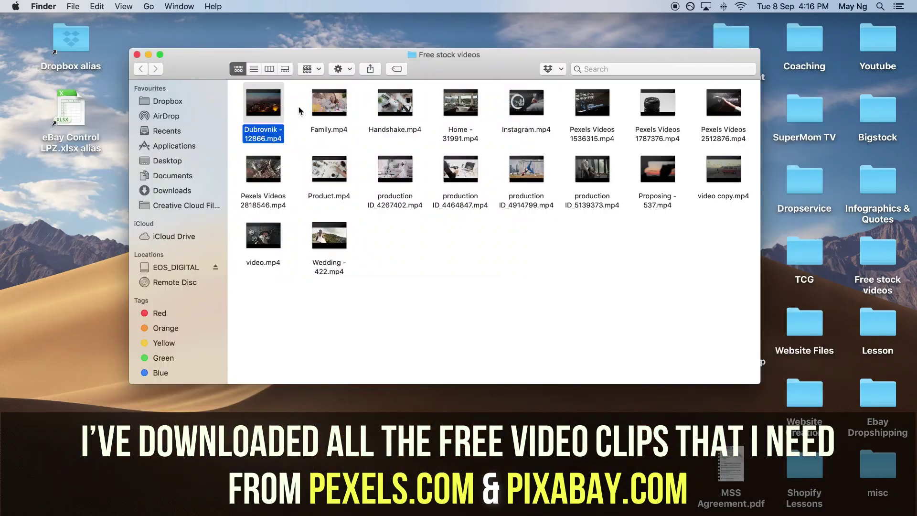
click(346, 113)
key(space)
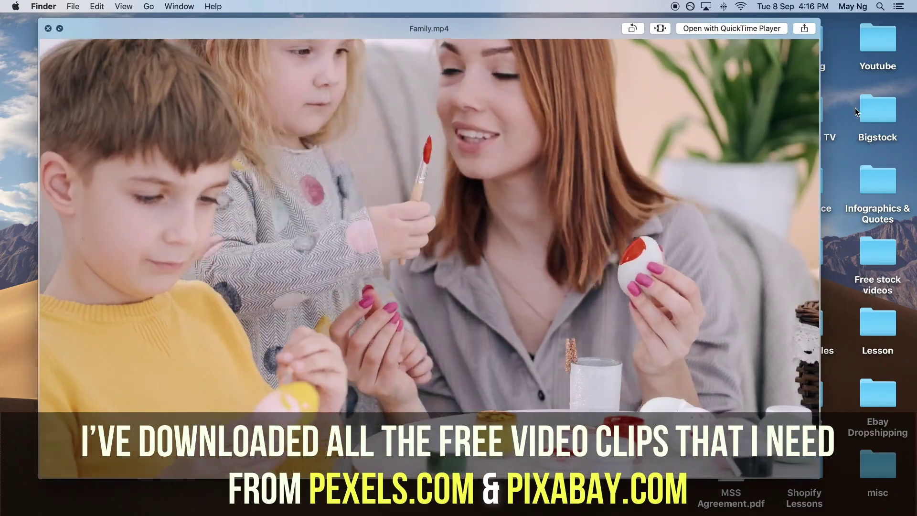
key(space)
click(413, 111)
key(space)
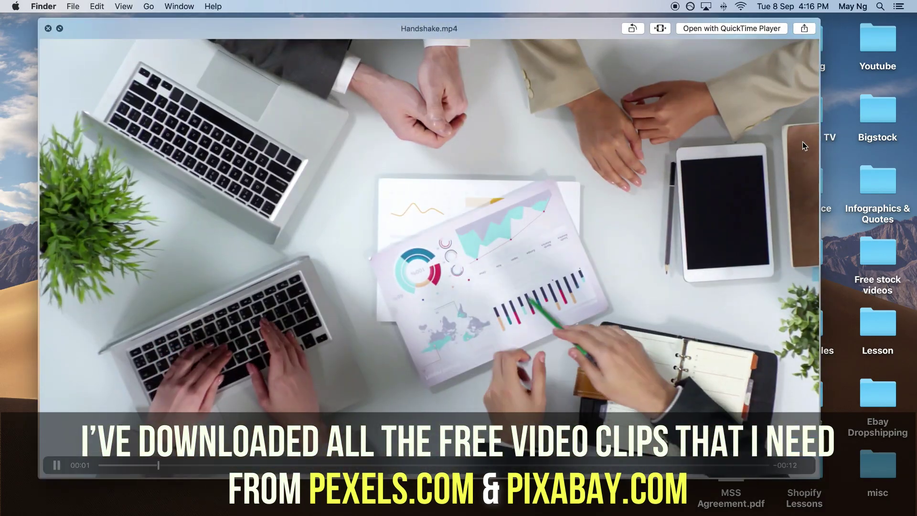
key(space)
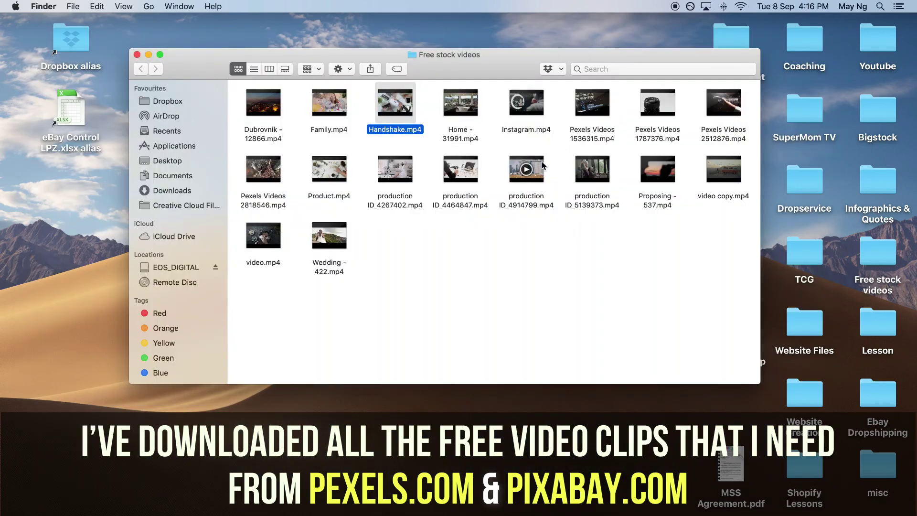
click(542, 161)
key(space)
key(space)
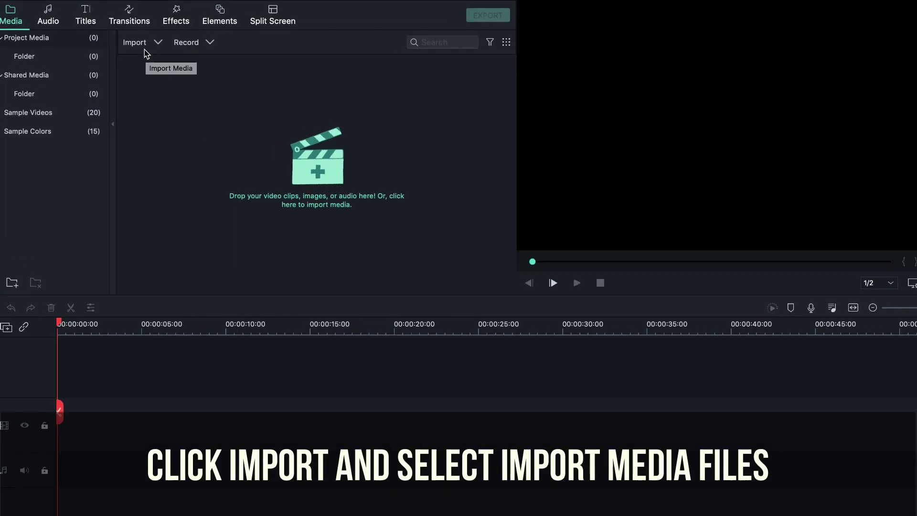
Import every clip from the Free stock videos folder as media files
click(140, 41)
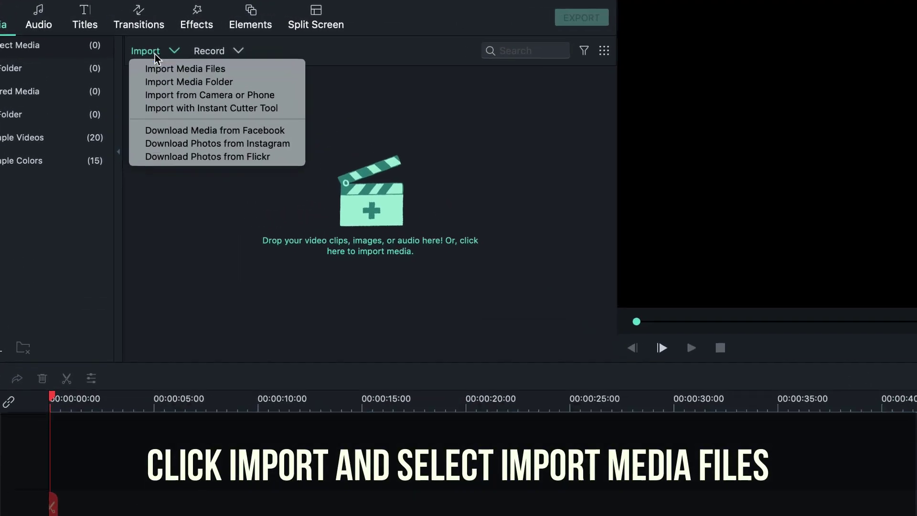
click(179, 69)
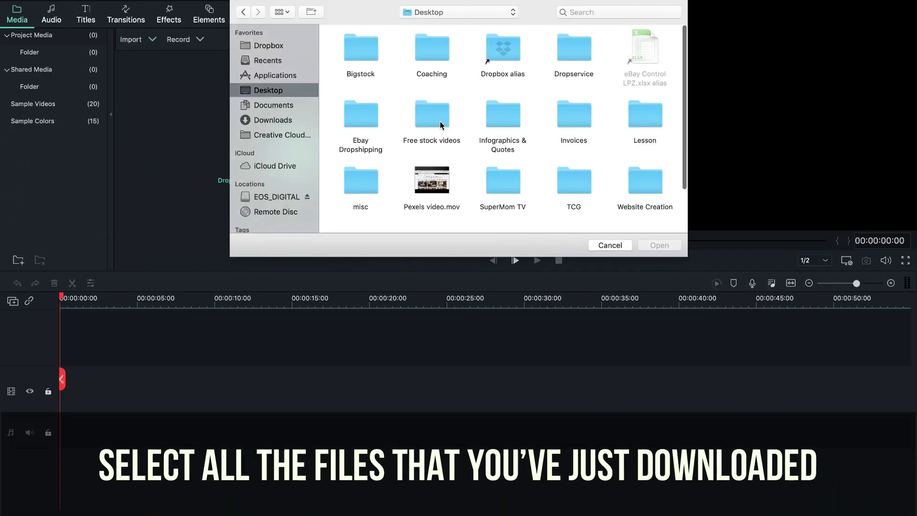
double_click(440, 122)
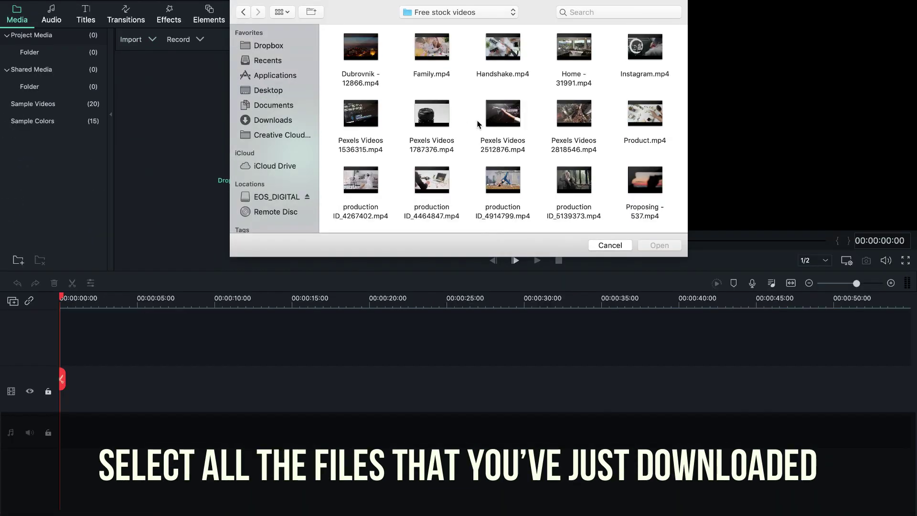
scroll(478, 124, down, 5)
scroll(478, 125, up, 5)
drag(344, 45, 659, 242)
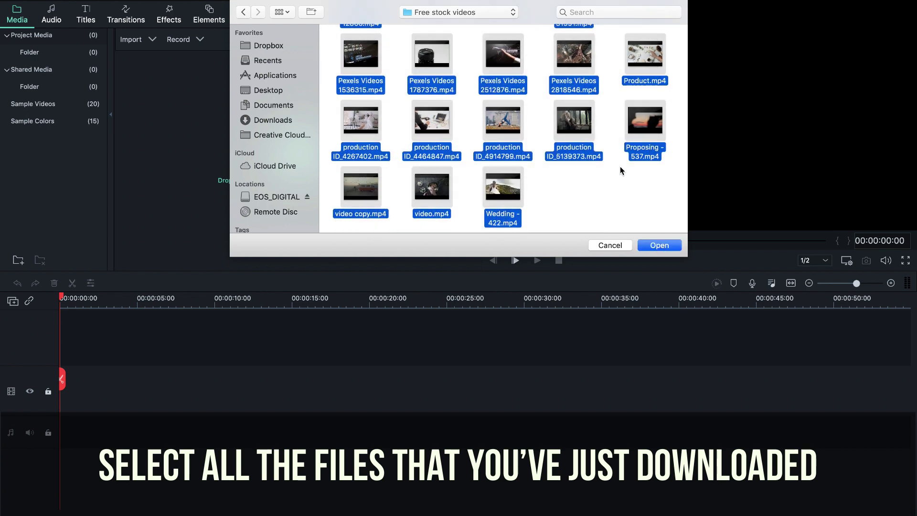
click(659, 245)
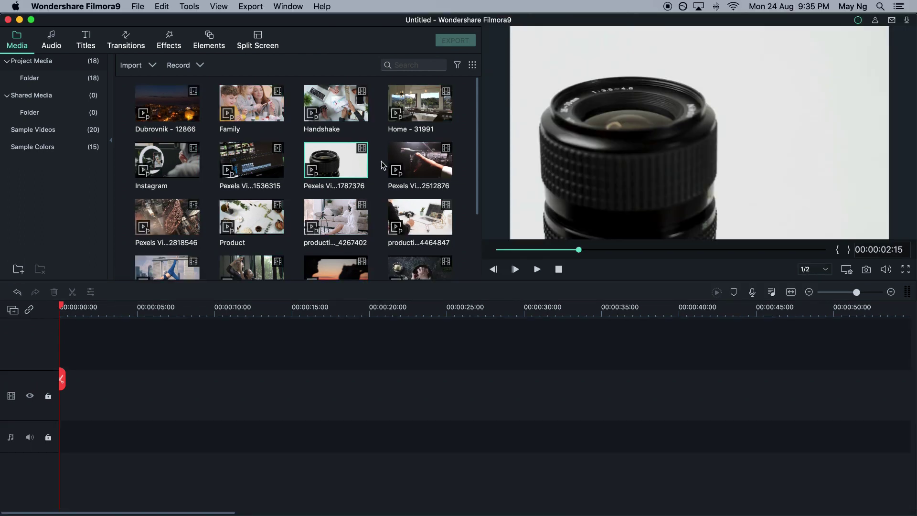
Place the Pexels Videos 2512876 camera clip at the start of the video track
click(422, 140)
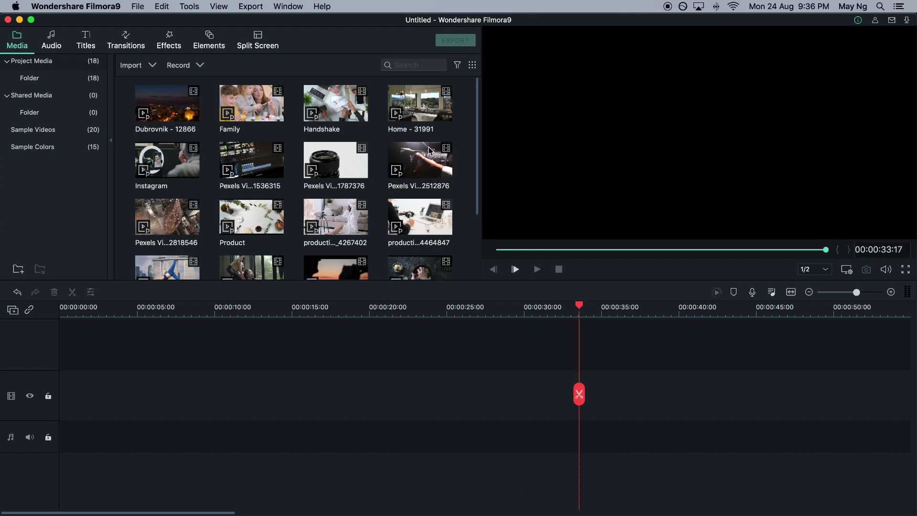
drag(420, 160, 85, 390)
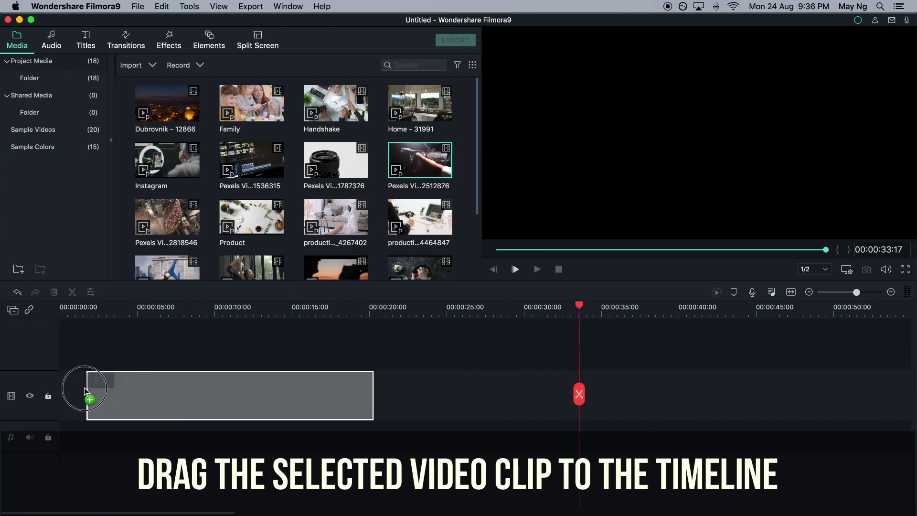
drag(85, 358, 86, 359)
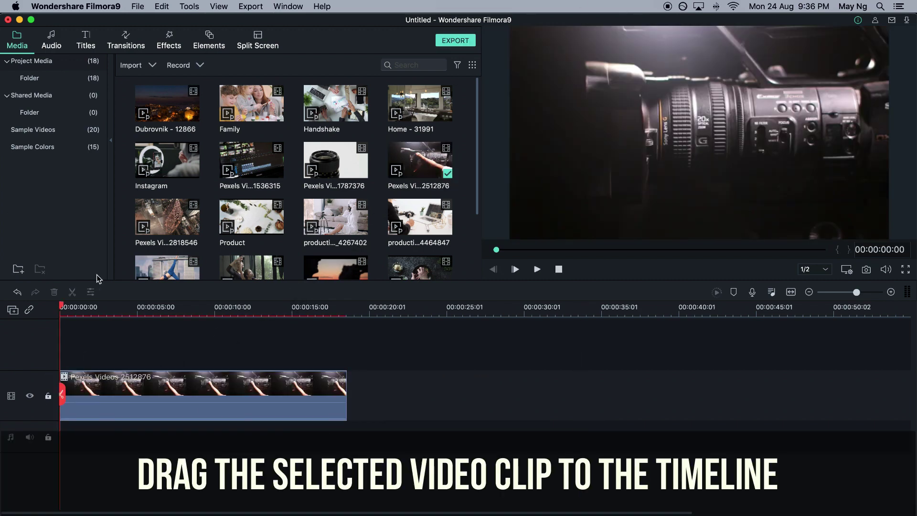
Split the camera clip at roughly seven seconds, then rewind to the timeline start
click(128, 307)
key(space)
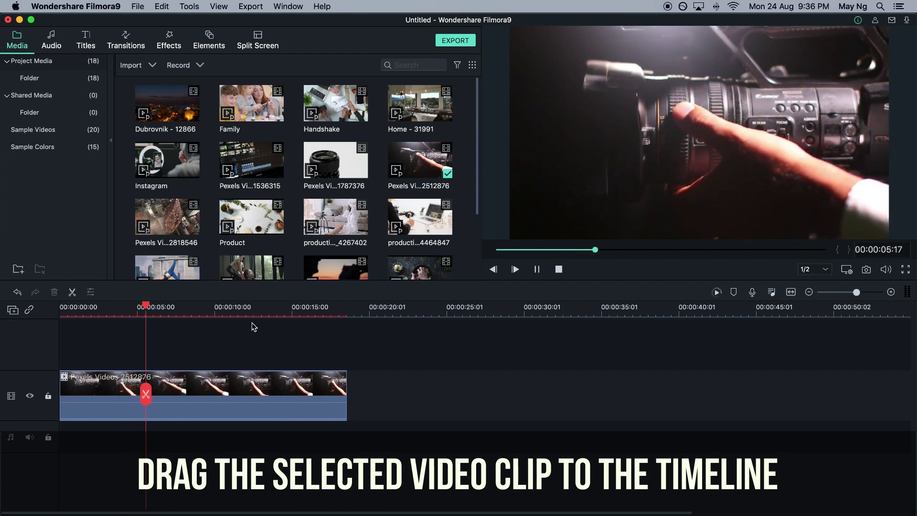
click(337, 383)
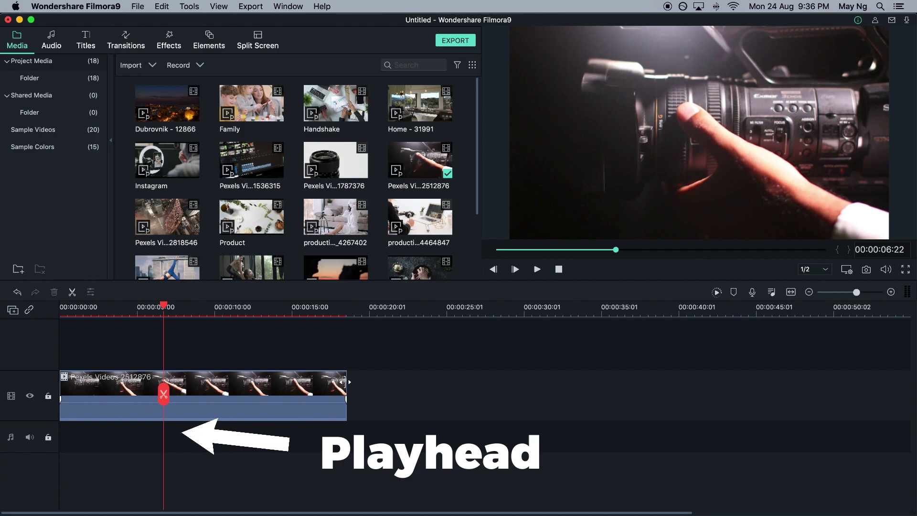
click(240, 312)
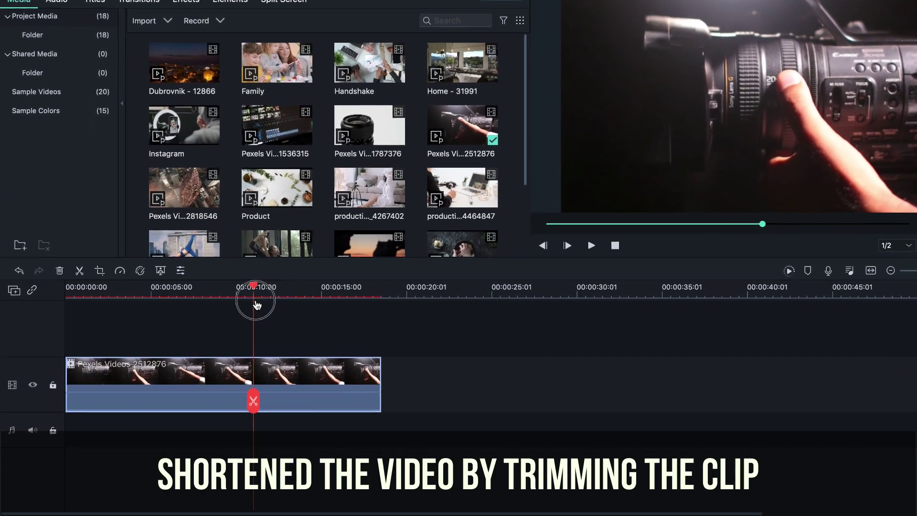
click(253, 401)
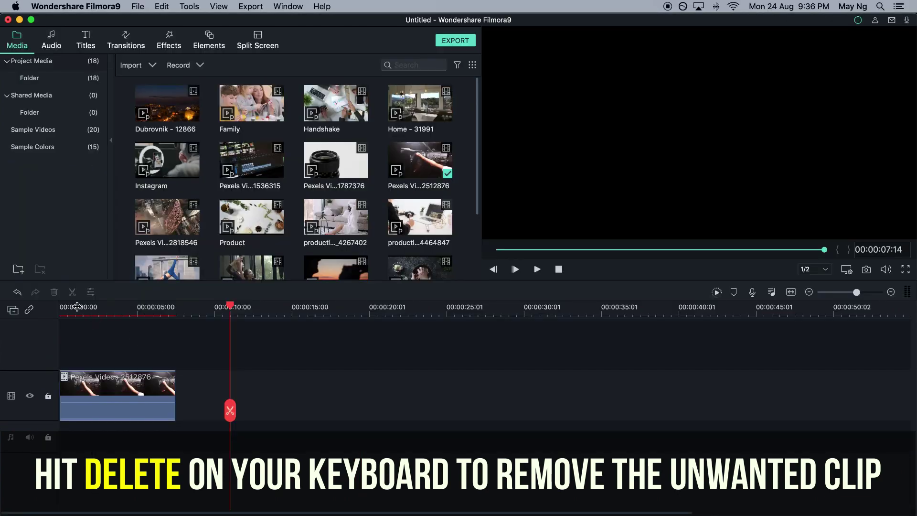
click(74, 310)
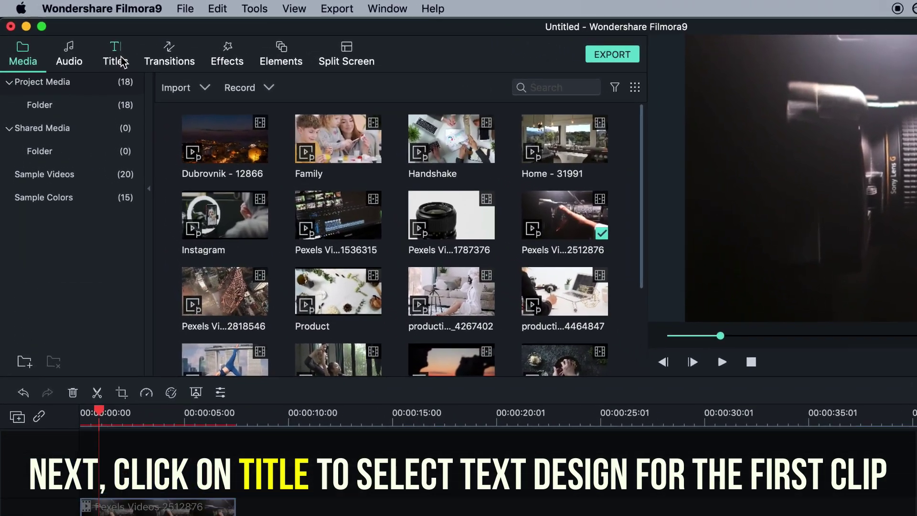
Place the Title 2 template on the track above the camera clip
click(109, 55)
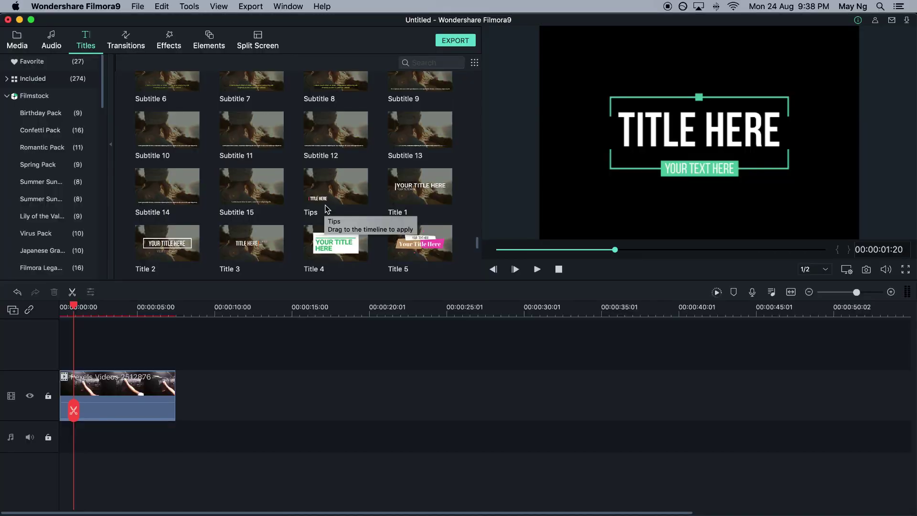
click(175, 252)
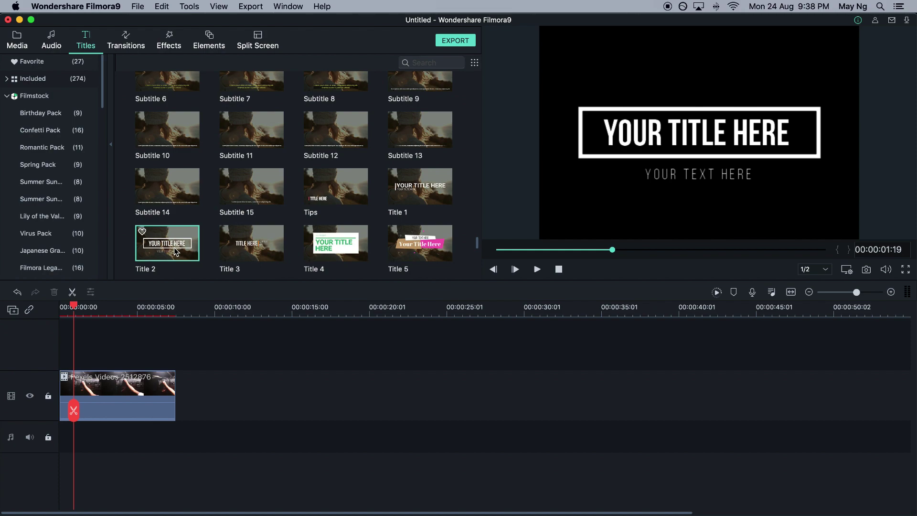
drag(175, 246, 102, 344)
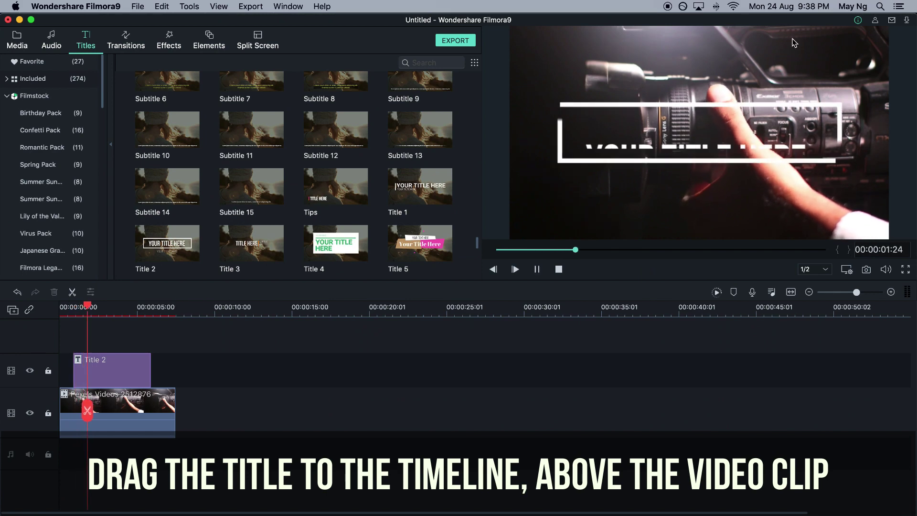
key(space)
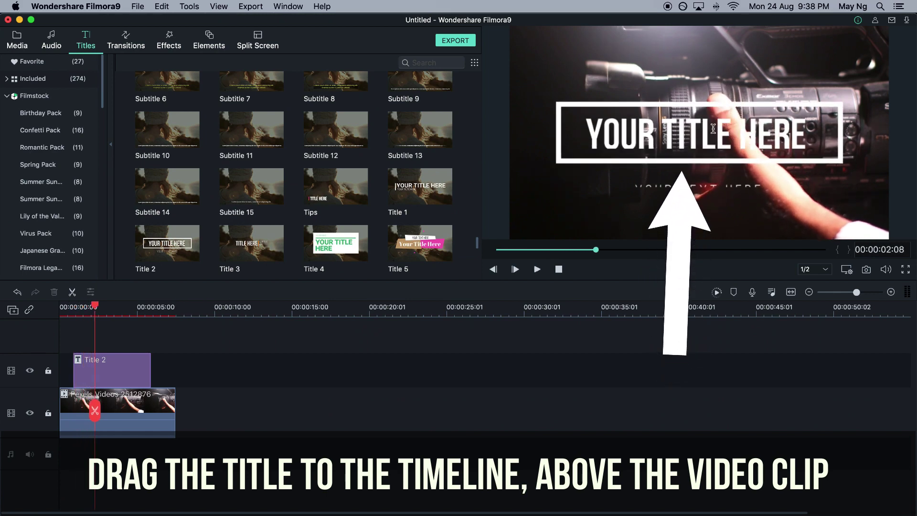
Change the title text to THE CREATIVE GUYS with PRESENTS and apply it
double_click(683, 132)
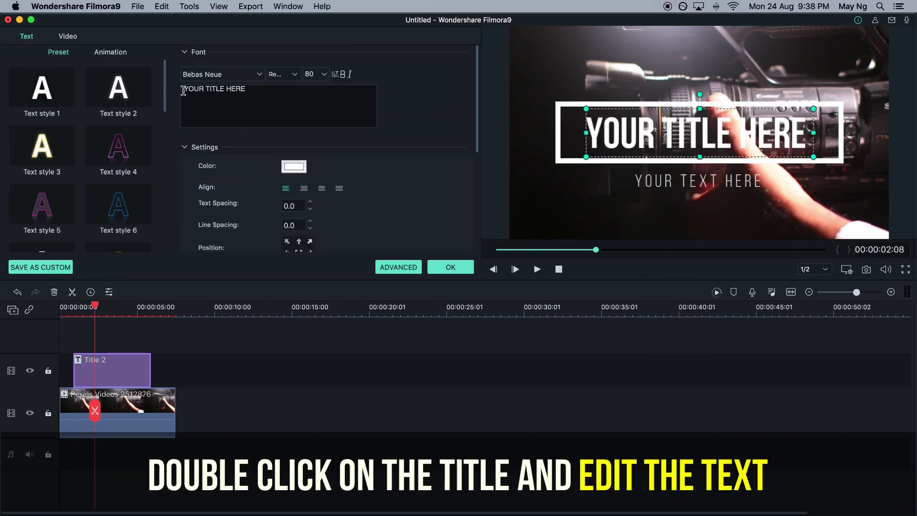
drag(185, 89, 273, 86)
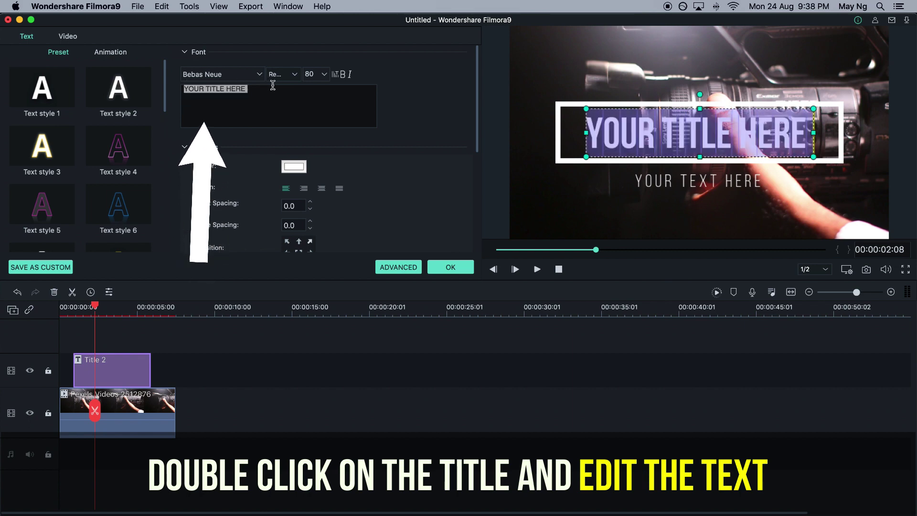
text(TH)
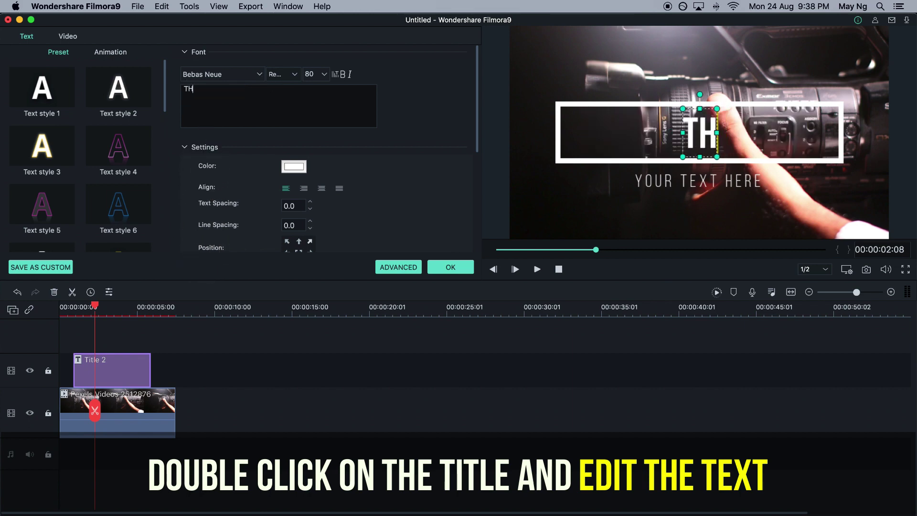
text(R CREATIVE)
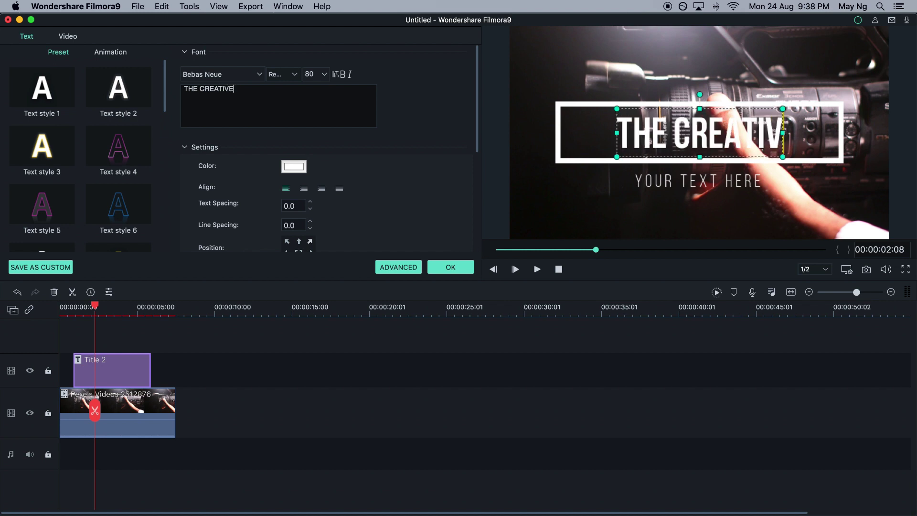
text( GUYS)
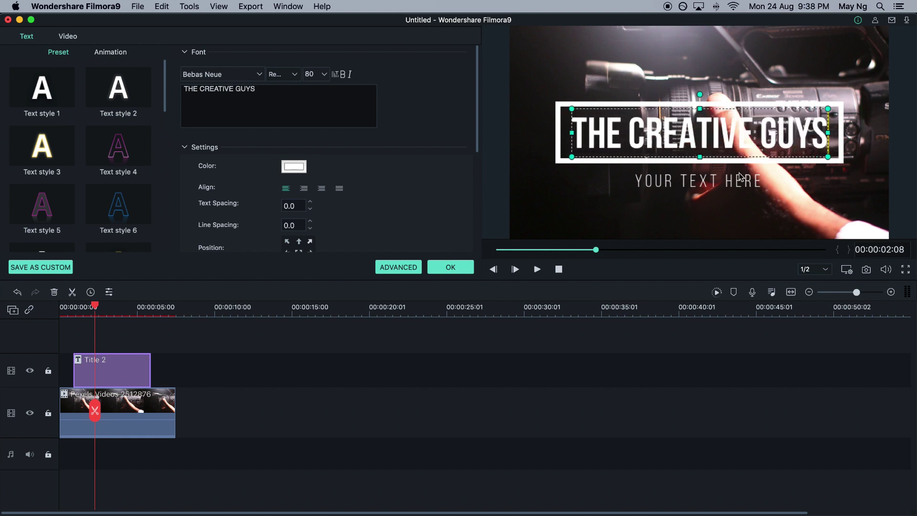
text(PRESENTS)
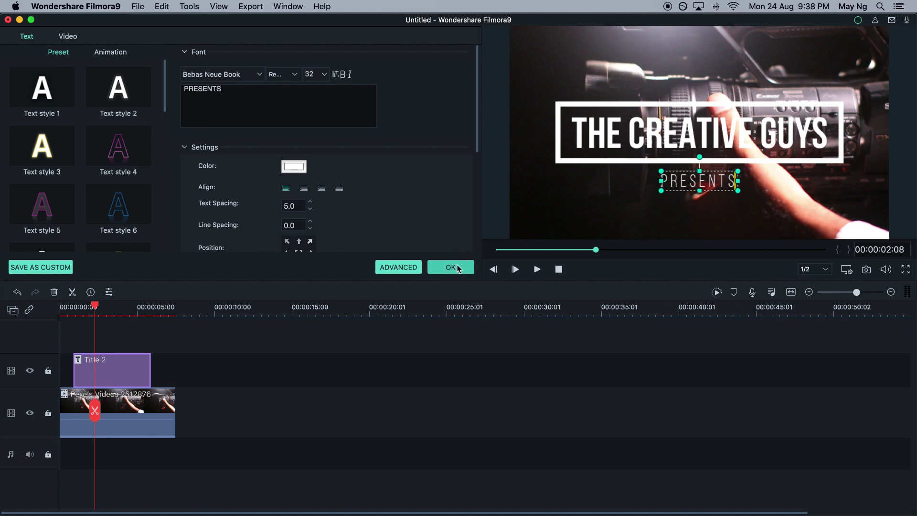
click(453, 267)
drag(95, 307, 39, 308)
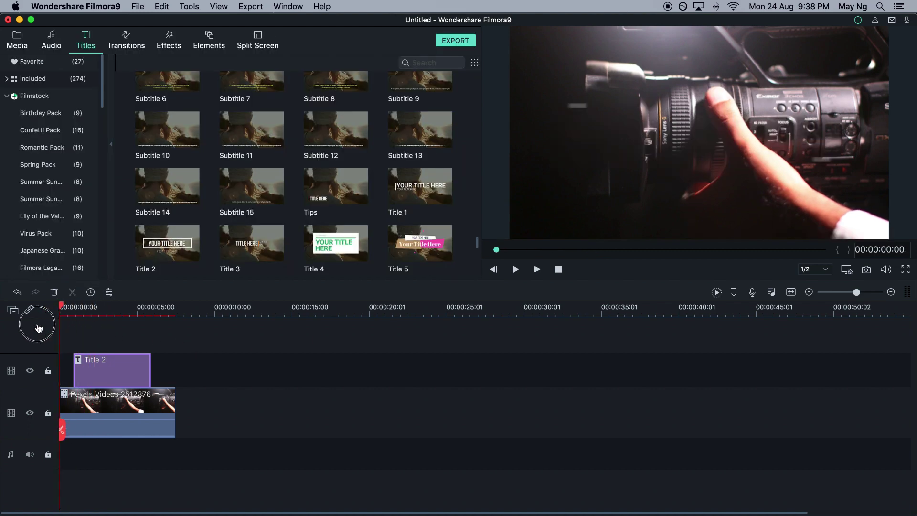
Add the Pexels Videos 1536315 clip after the first clip and trim both clips shorter
key(space)
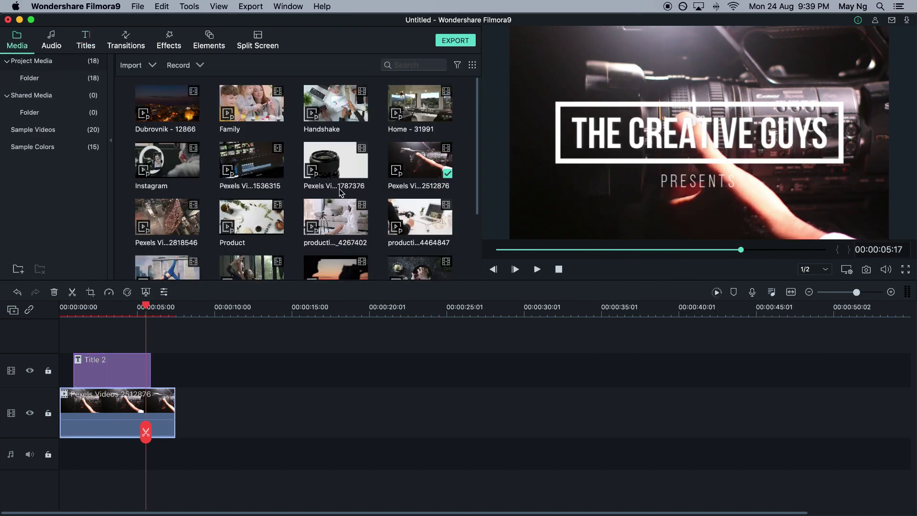
drag(252, 163, 201, 406)
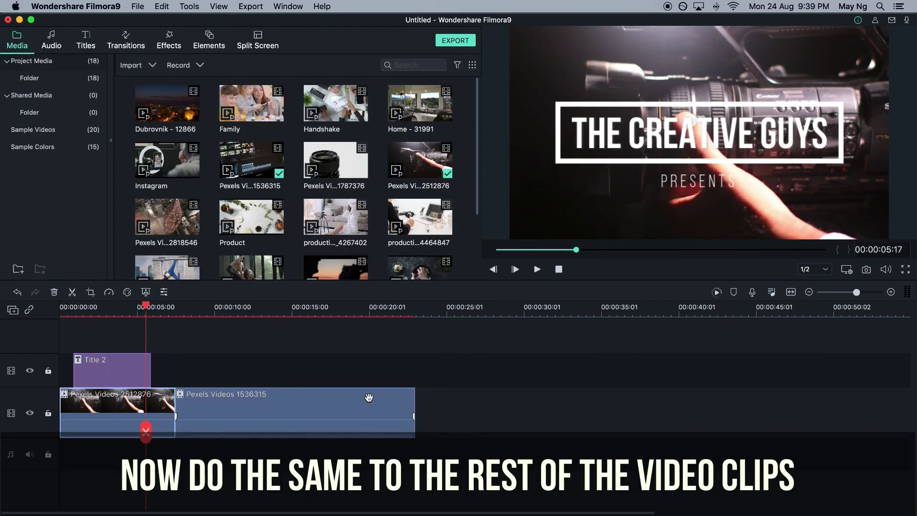
drag(413, 403, 341, 406)
key(space)
key(space)
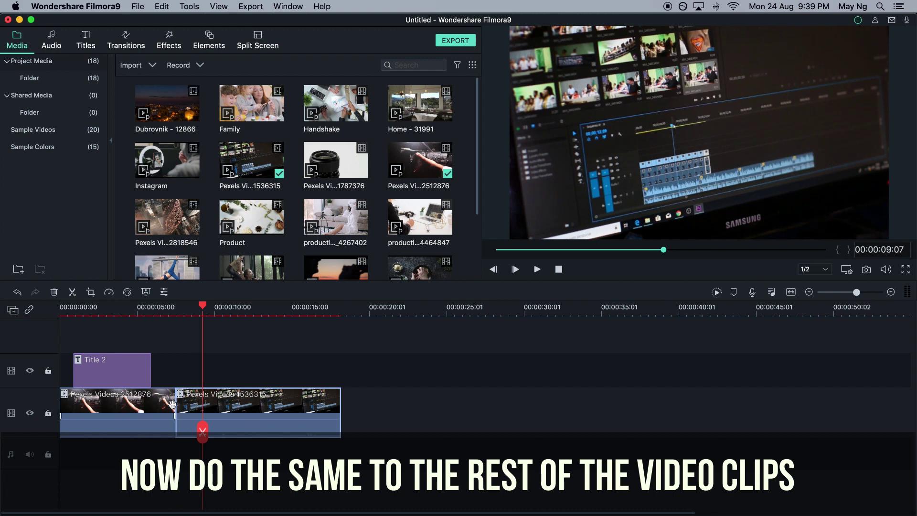
drag(175, 414, 150, 412)
drag(141, 306, 163, 306)
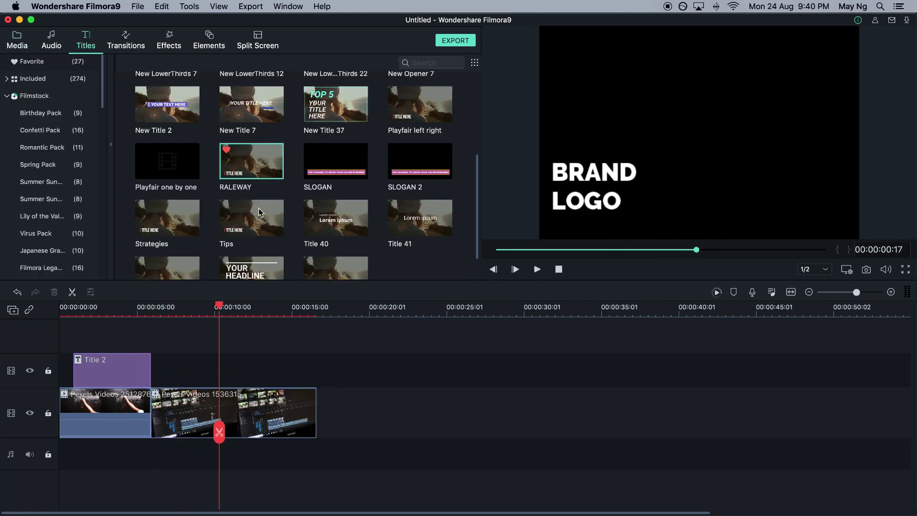
scroll(256, 233, down, 2)
Add a centred WHITE TOP title reading VIDEO EDITING above the second clip
drag(167, 234, 273, 370)
click(194, 307)
drag(194, 306, 213, 306)
double_click(234, 370)
drag(595, 50, 705, 130)
double_click(195, 88)
text(VIDEO EDITING)
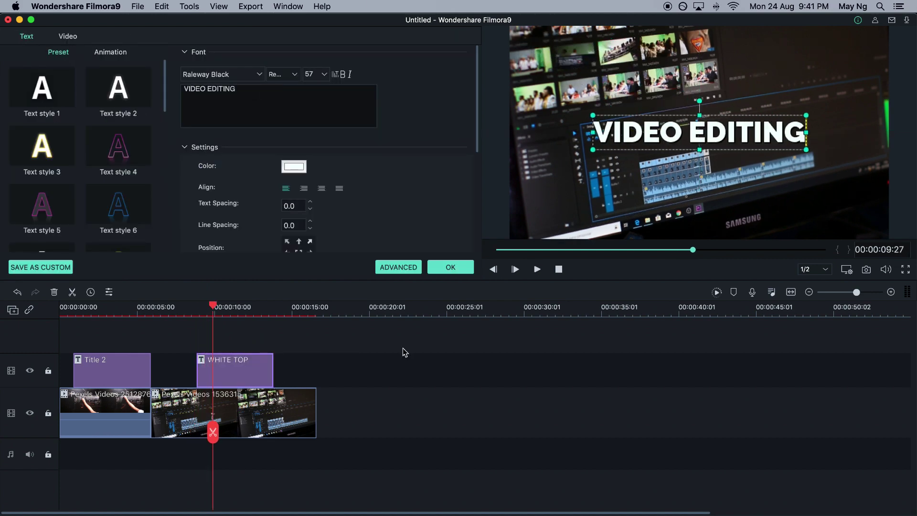
click(453, 267)
click(164, 309)
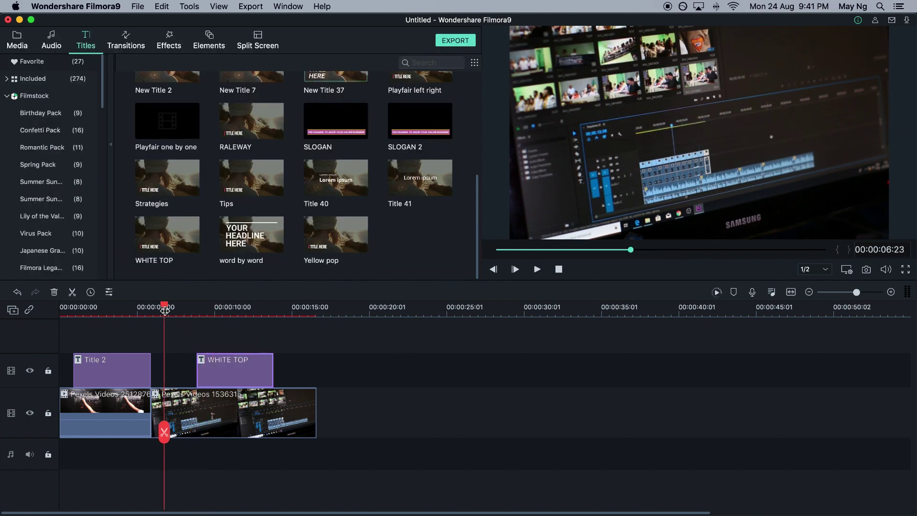
drag(206, 388, 207, 388)
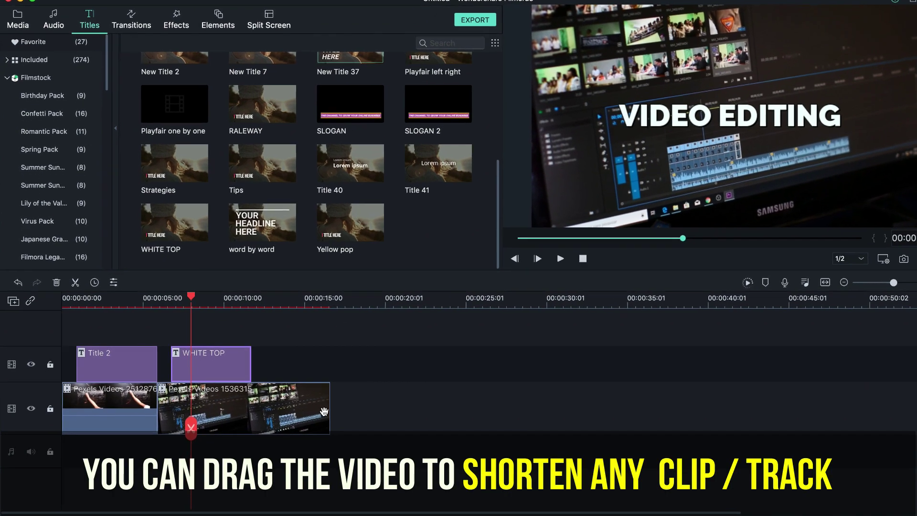
Shorten the 1536315 clip further, then add the Handshake clip and trim its end
drag(340, 406, 300, 410)
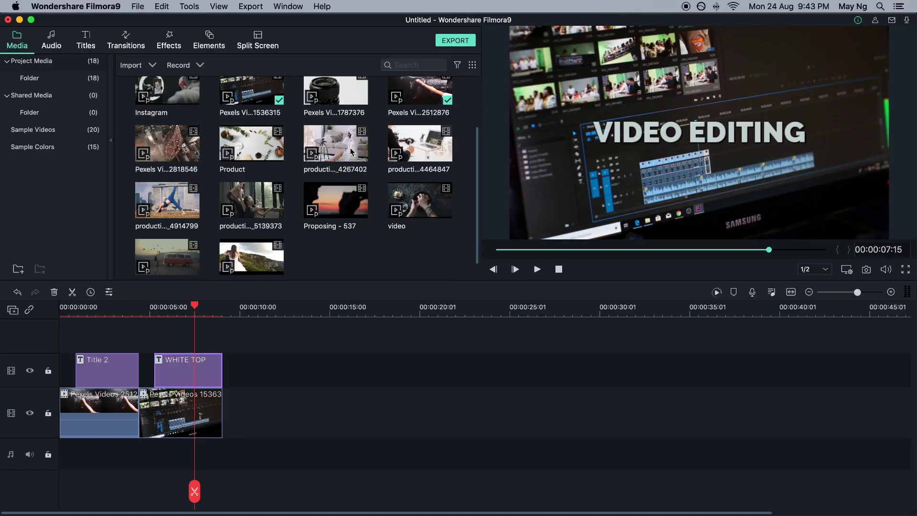
scroll(350, 147, up, 3)
drag(342, 111, 373, 389)
key(space)
key(space)
drag(462, 416, 293, 414)
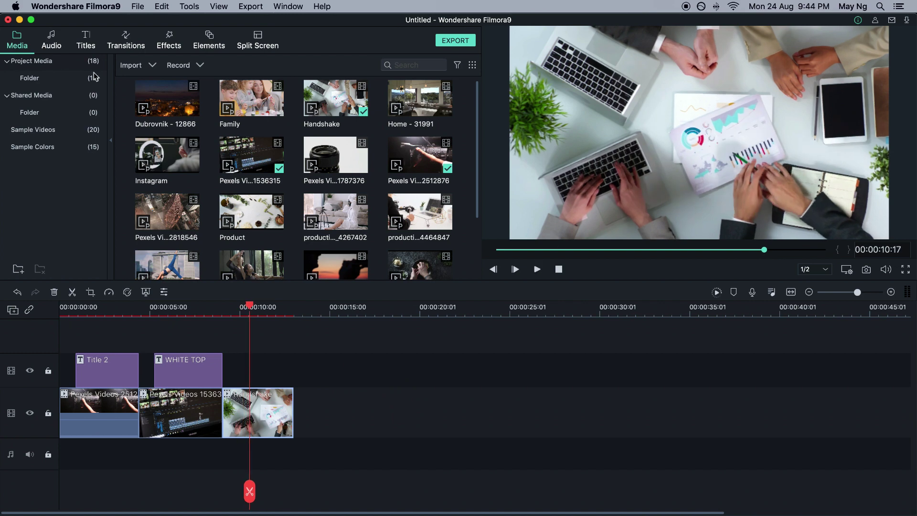
After previewing Playfair, RALEWAY, Default Lowerthird and Title 40, place Title 41 above Handshake
click(86, 40)
scroll(377, 159, down, 2)
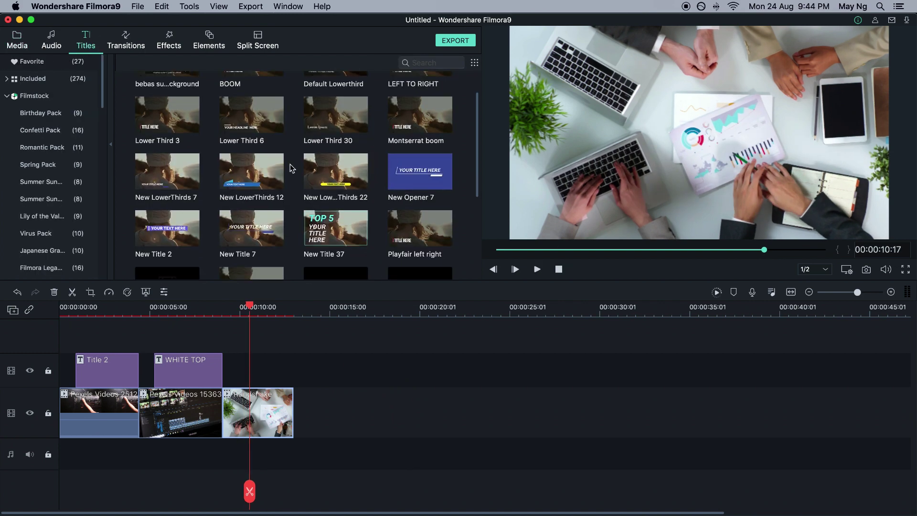
scroll(292, 167, down, 2)
click(394, 183)
scroll(439, 196, down, 1)
click(246, 231)
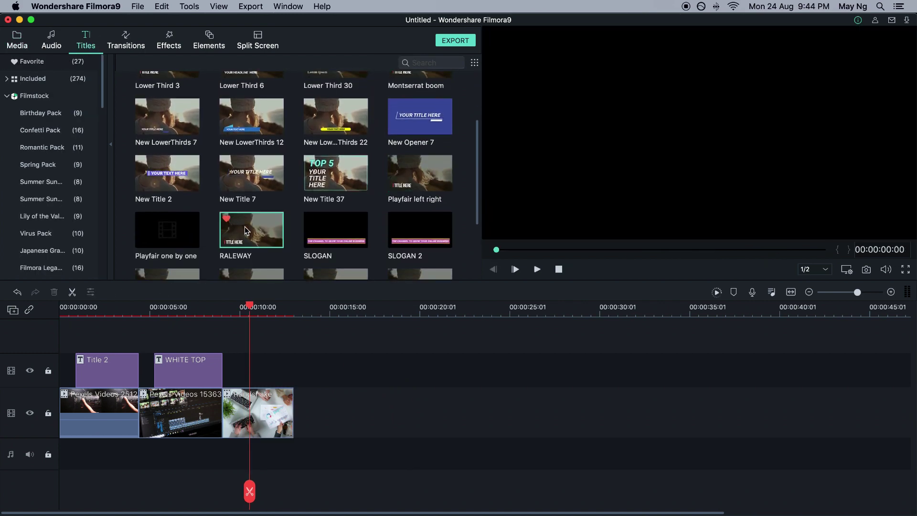
scroll(247, 231, up, 5)
click(336, 100)
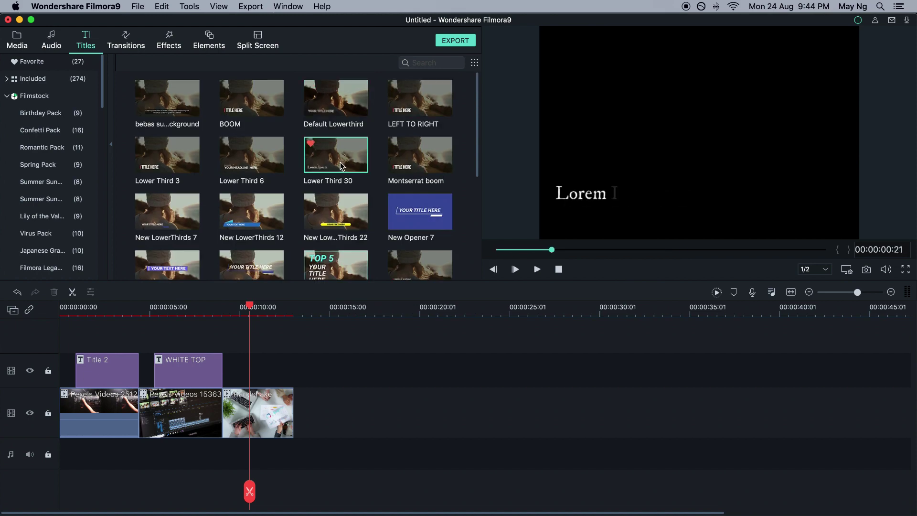
scroll(347, 156, down, 9)
click(336, 198)
click(420, 198)
drag(420, 198, 228, 370)
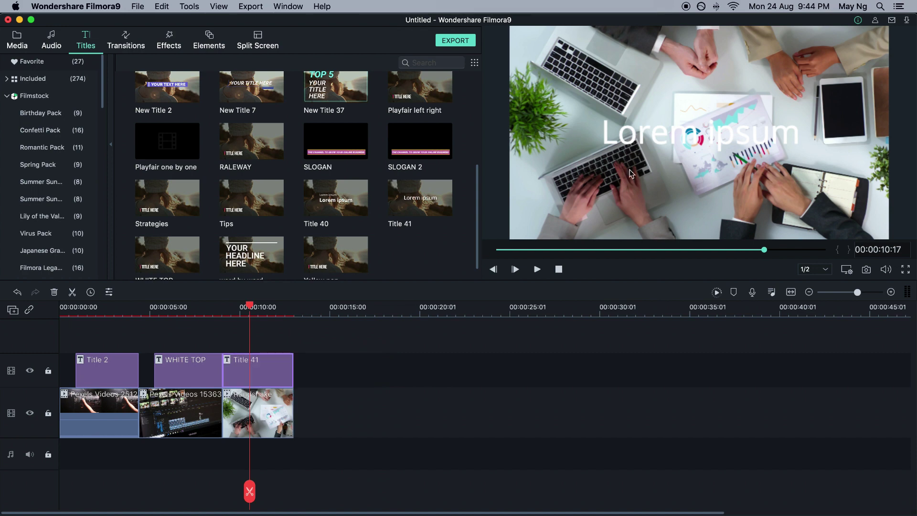
Set the Title 41 font to Raleway Black
double_click(694, 134)
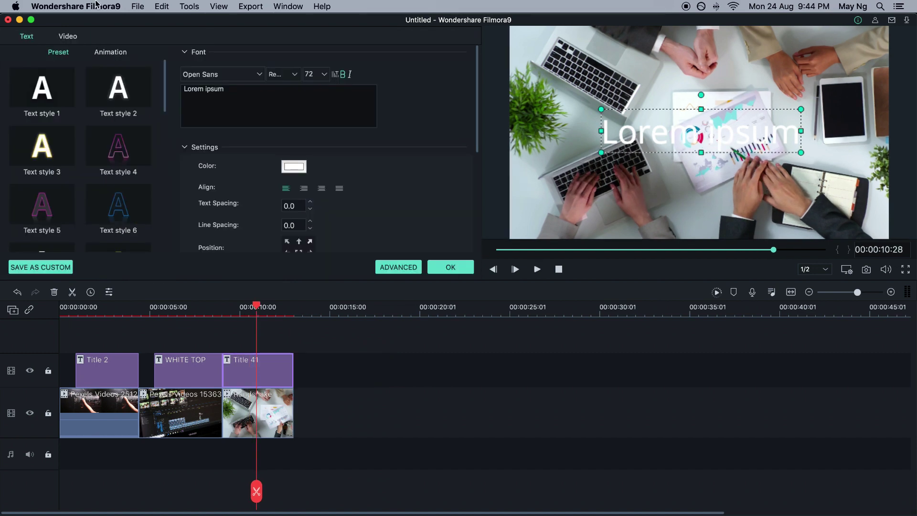
click(174, 308)
click(200, 372)
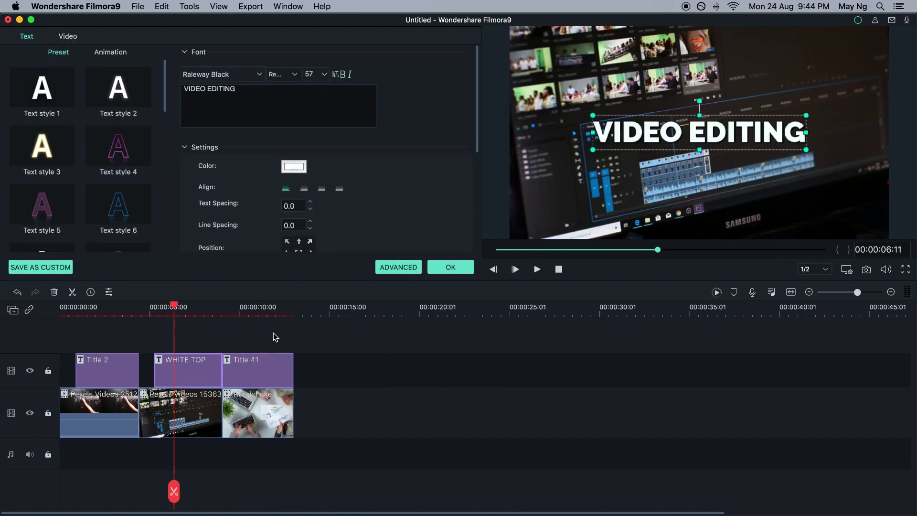
click(268, 372)
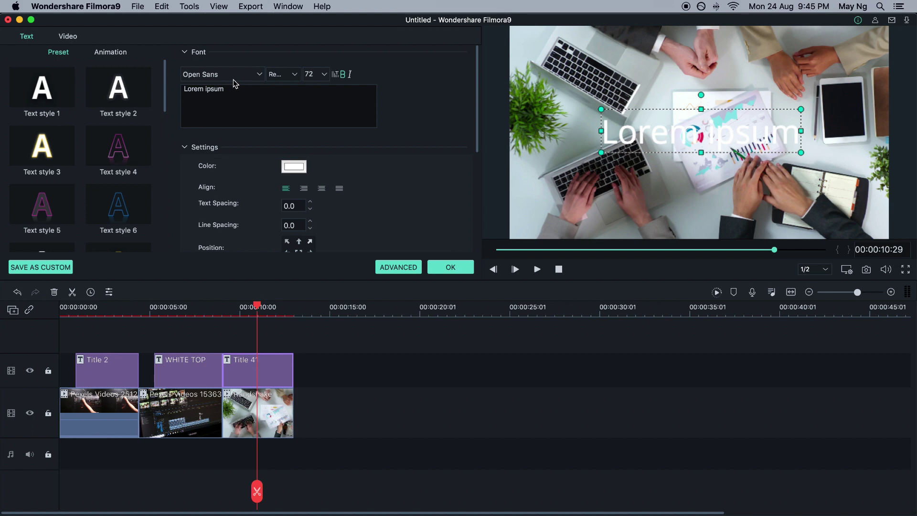
click(259, 75)
scroll(227, 159, down, 5)
scroll(230, 268, down, 5)
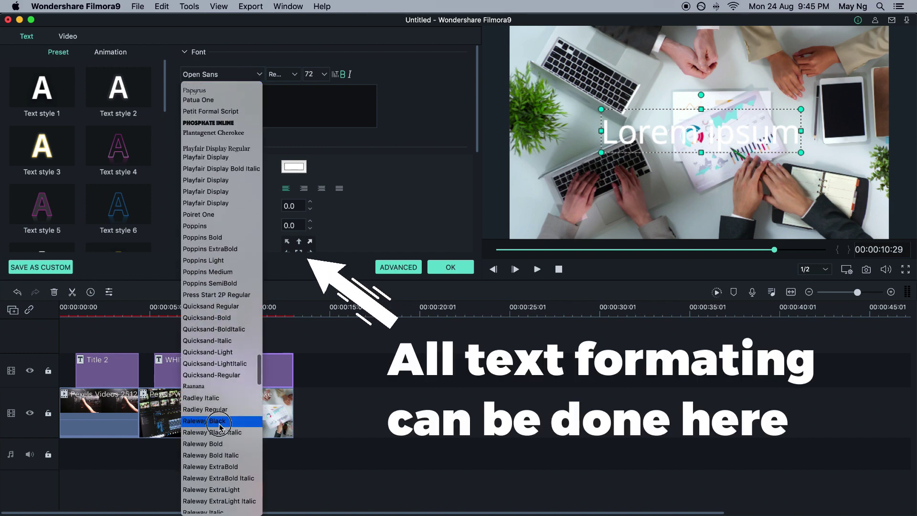
click(219, 423)
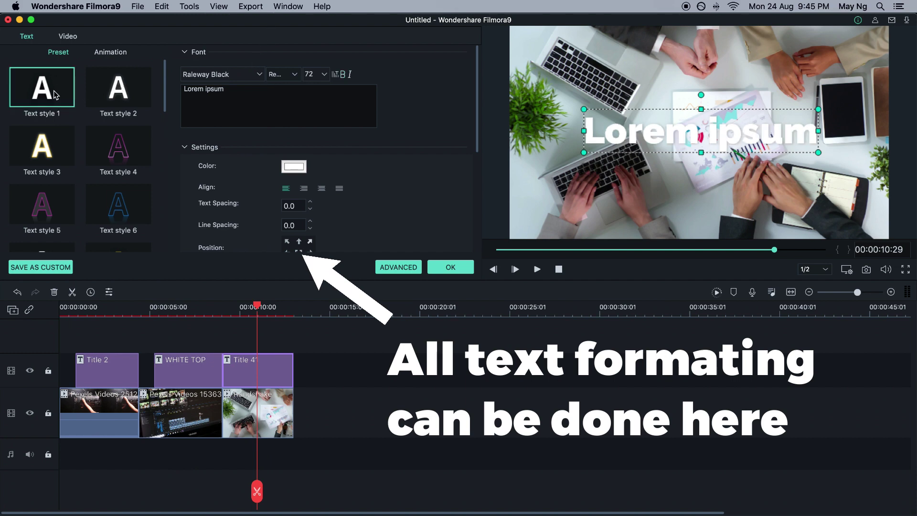
Replace the Lorem ipsum text with CORPORATE
triple_click(243, 90)
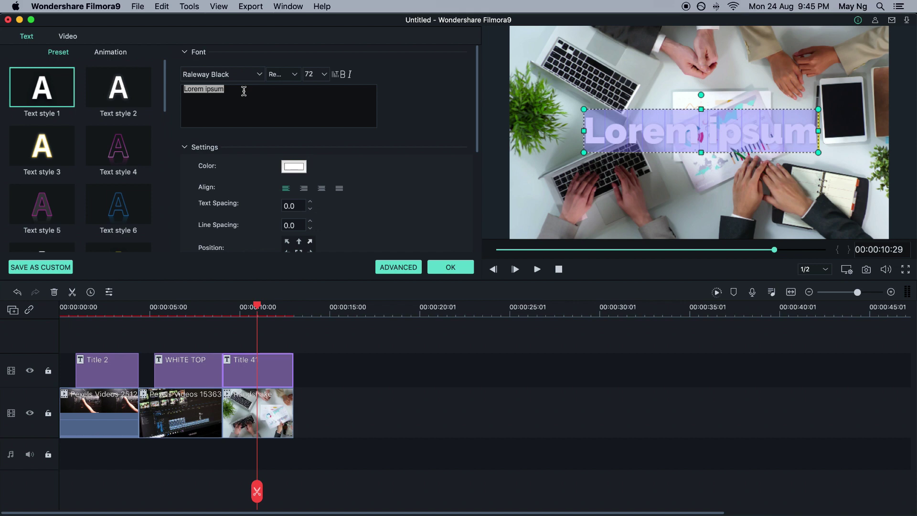
text(CORPORAT)
key(BackSpace)
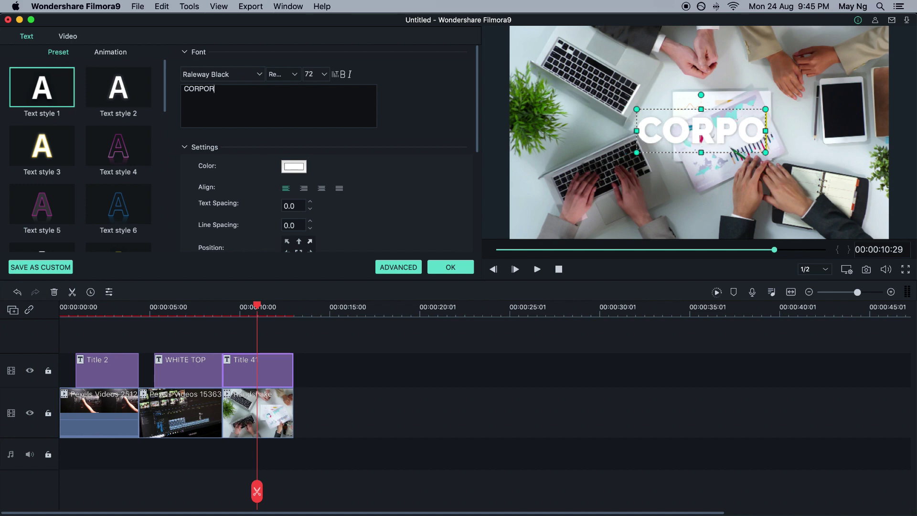
text(RATE)
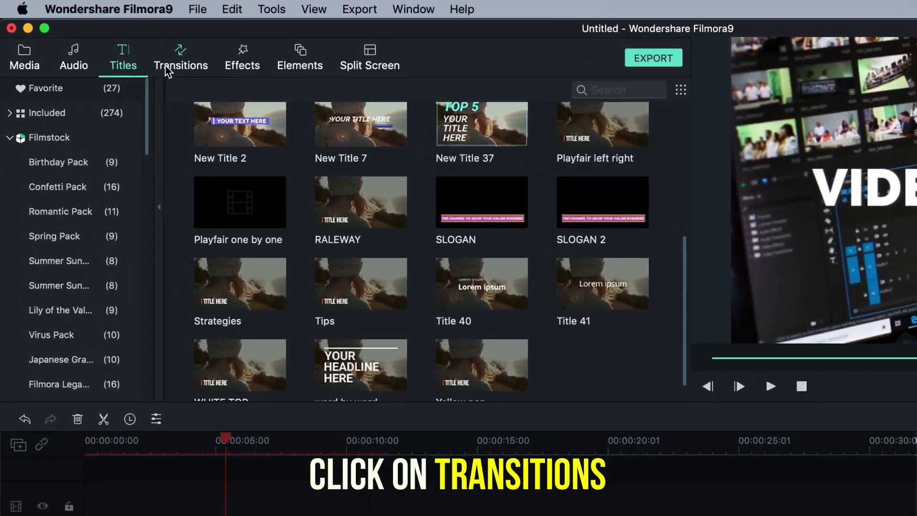
Scroll through the Transitions library and preview Linear Wipe Right
click(144, 61)
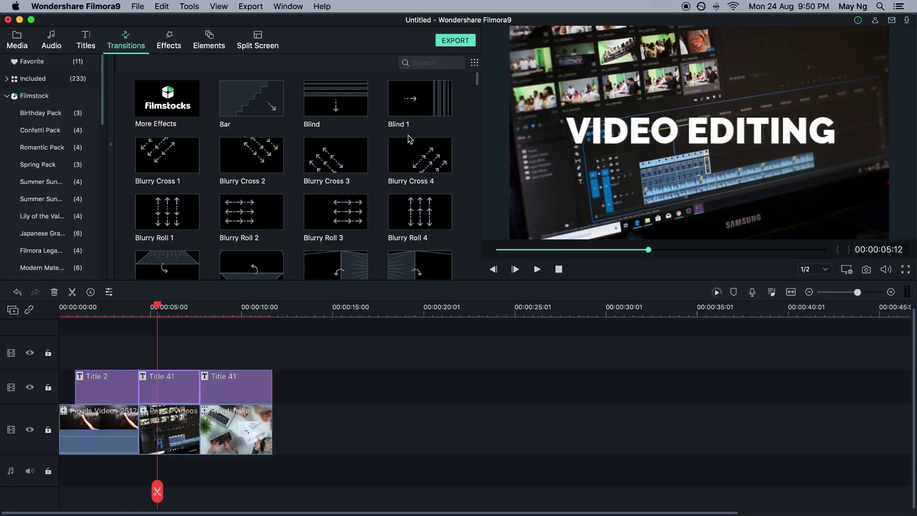
scroll(408, 139, down, 10)
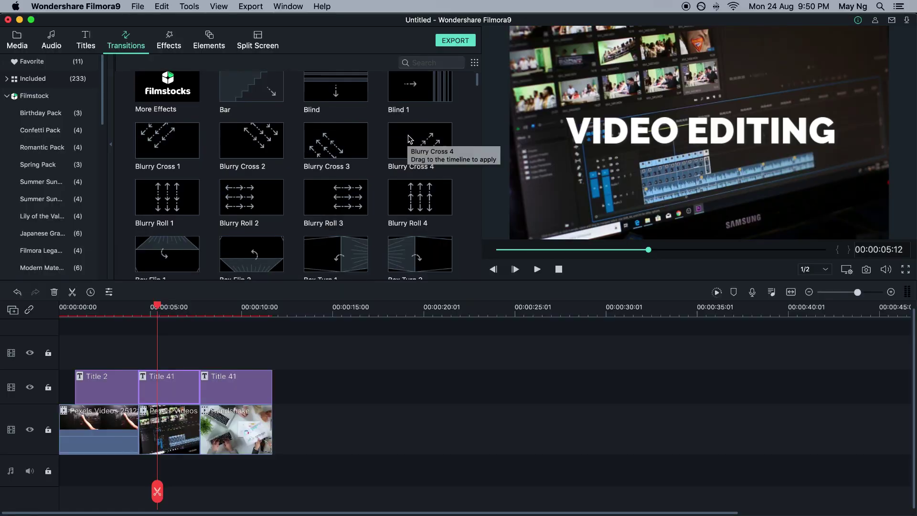
scroll(409, 139, down, 6)
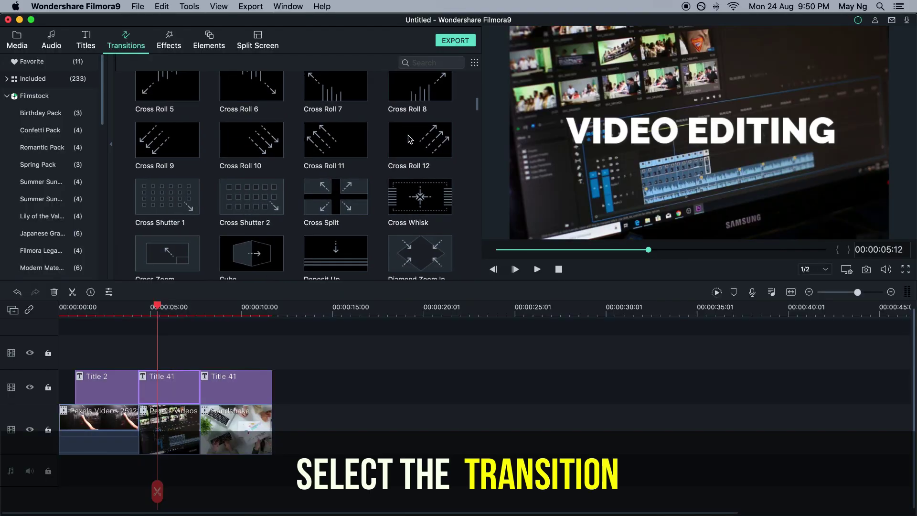
scroll(409, 138, down, 10)
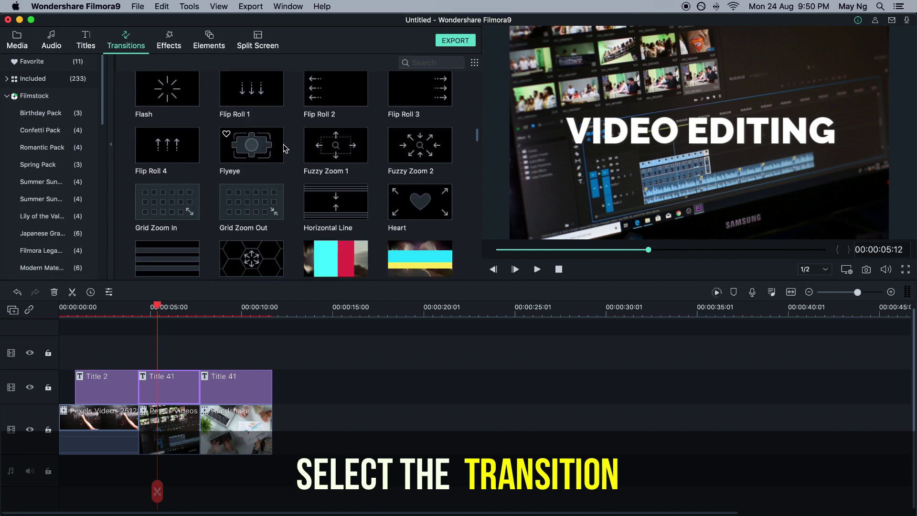
scroll(285, 149, down, 3)
scroll(274, 151, down, 4)
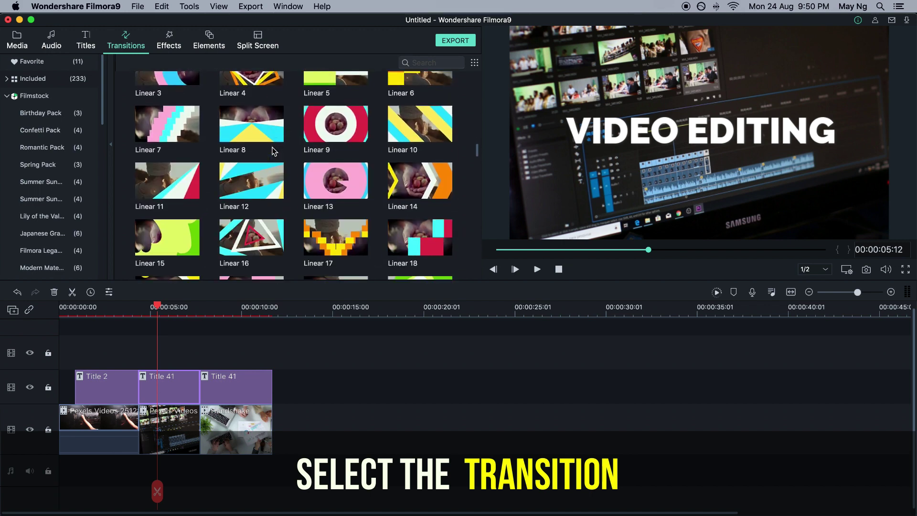
scroll(274, 152, down, 8)
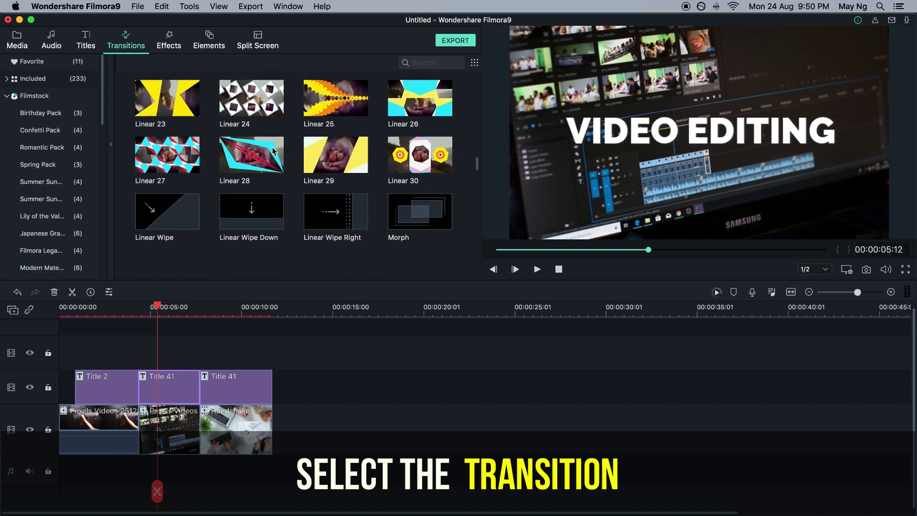
click(346, 181)
scroll(353, 176, down, 10)
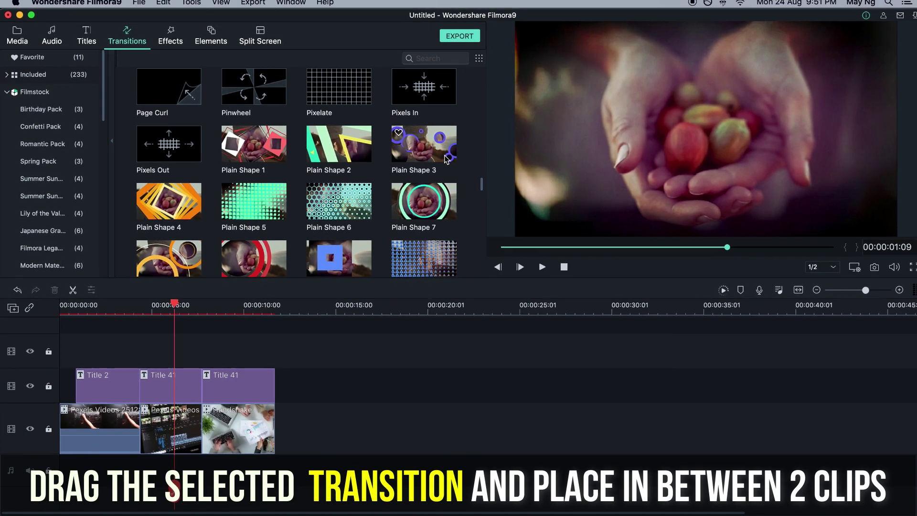
Drop Plain Shape 3 between the first two clips and nudge the opening title earlier
drag(456, 138, 147, 421)
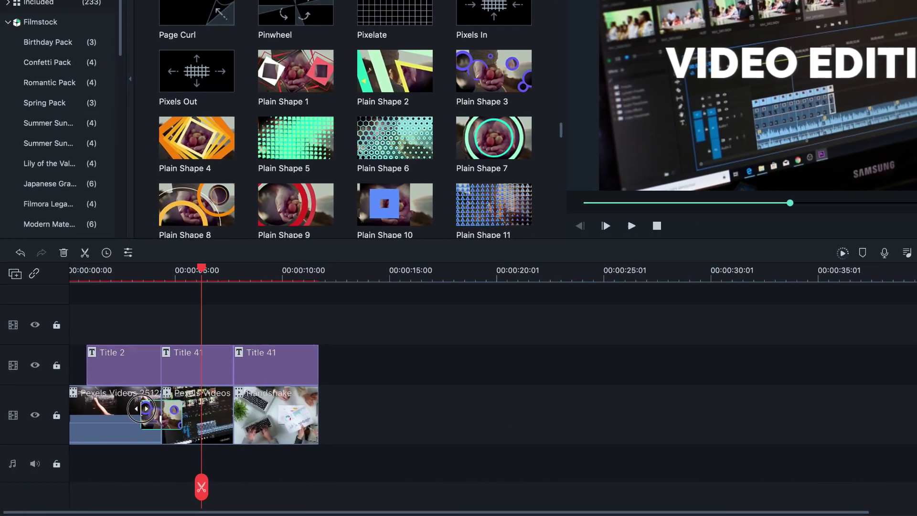
click(143, 272)
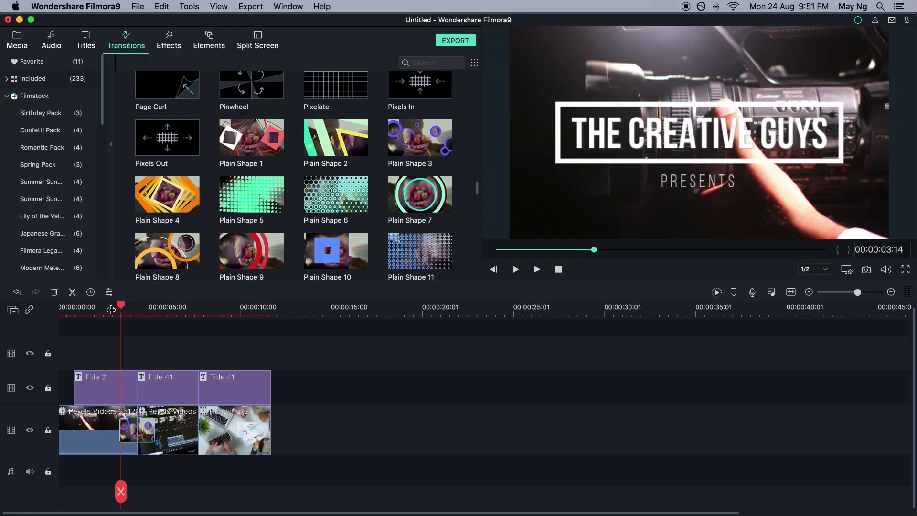
key(space)
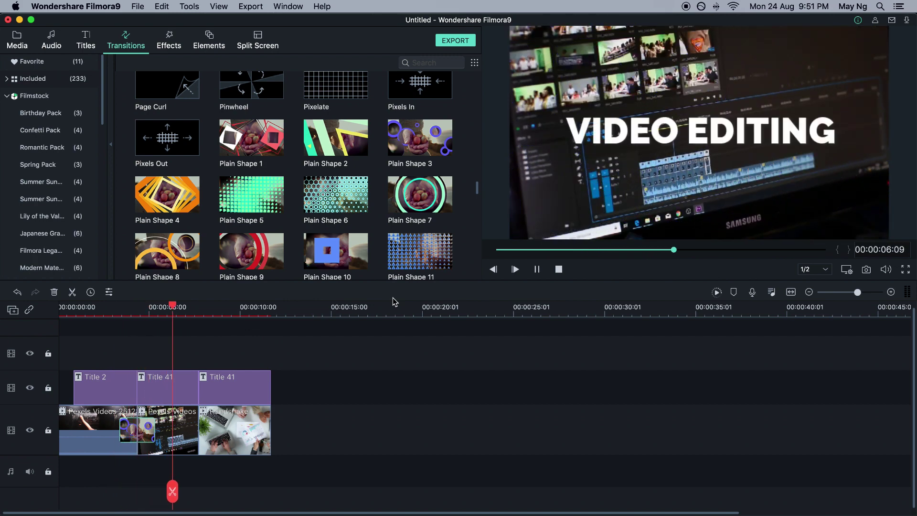
key(space)
drag(117, 391, 111, 392)
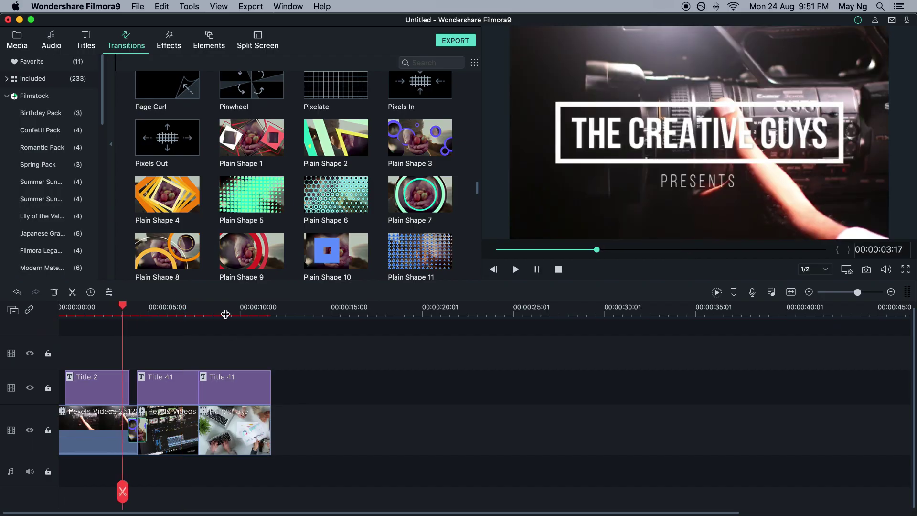
key(space)
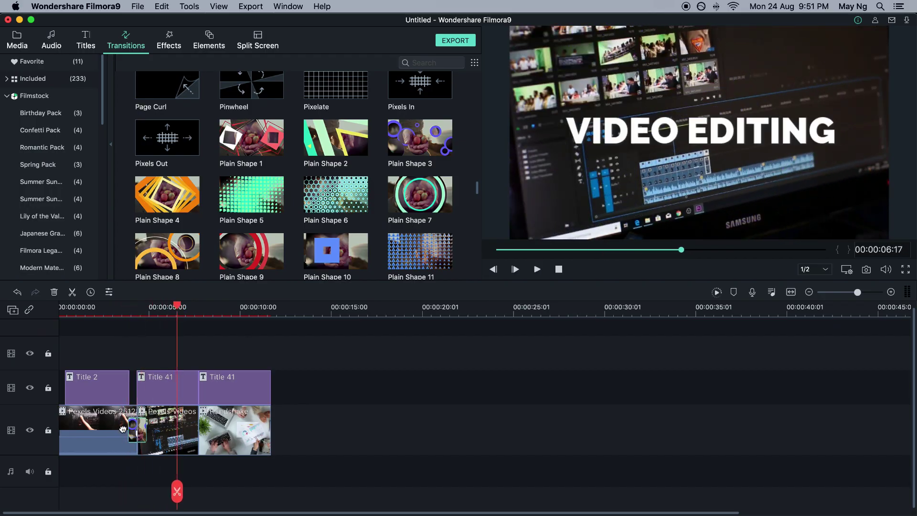
Put Plain Shape 7 at the cut between the first two clips, then return to Media
scroll(308, 216, down, 3)
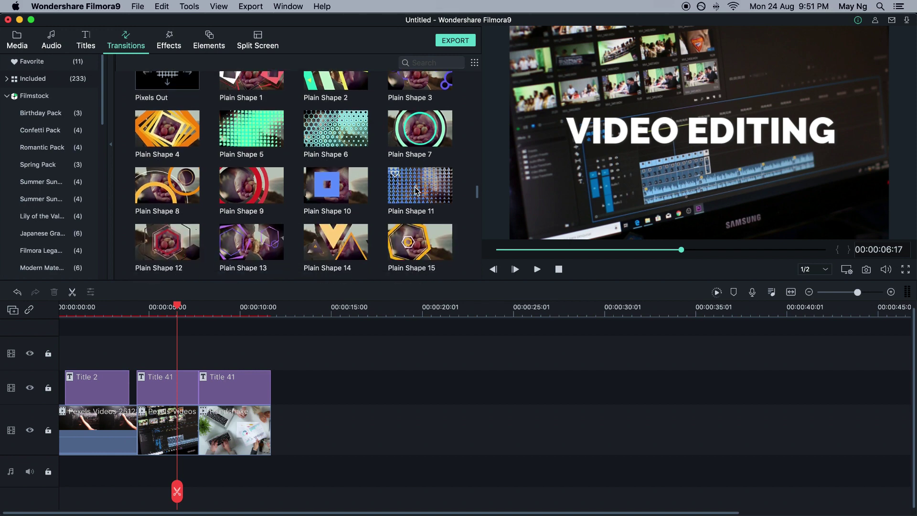
click(425, 136)
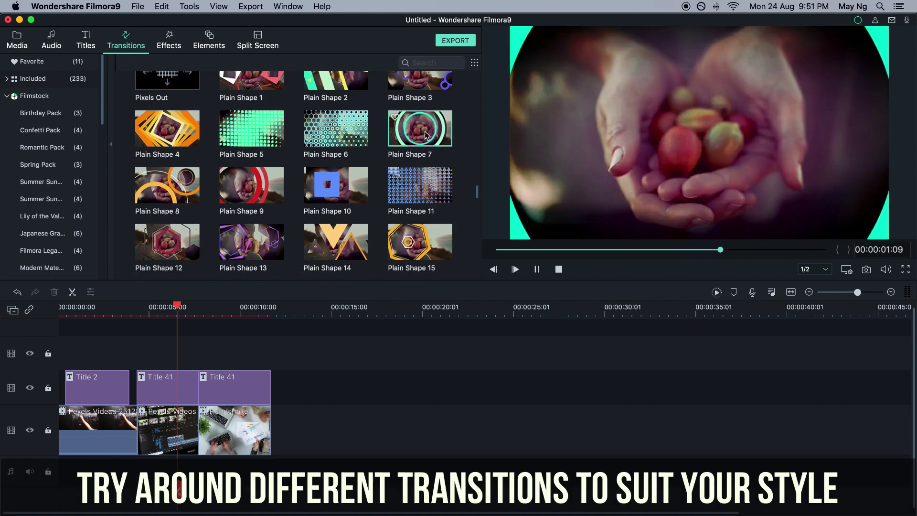
drag(151, 447, 143, 440)
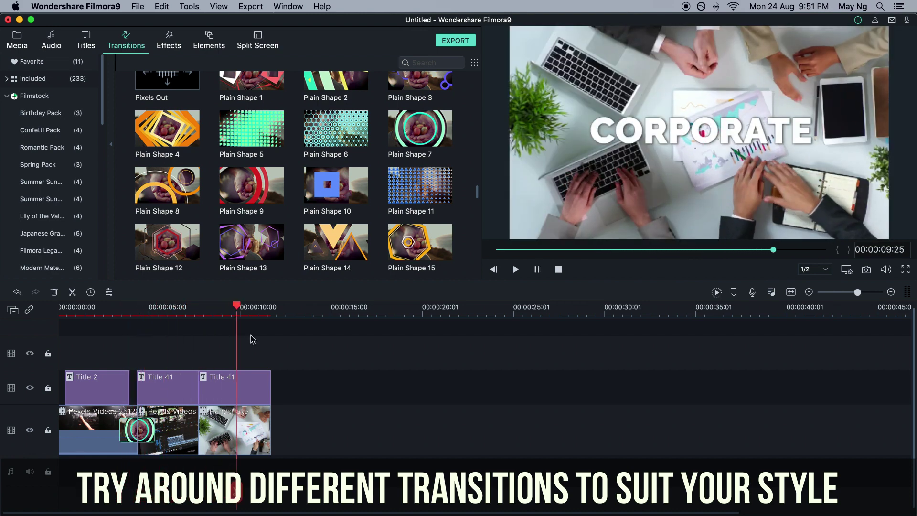
key(space)
click(17, 41)
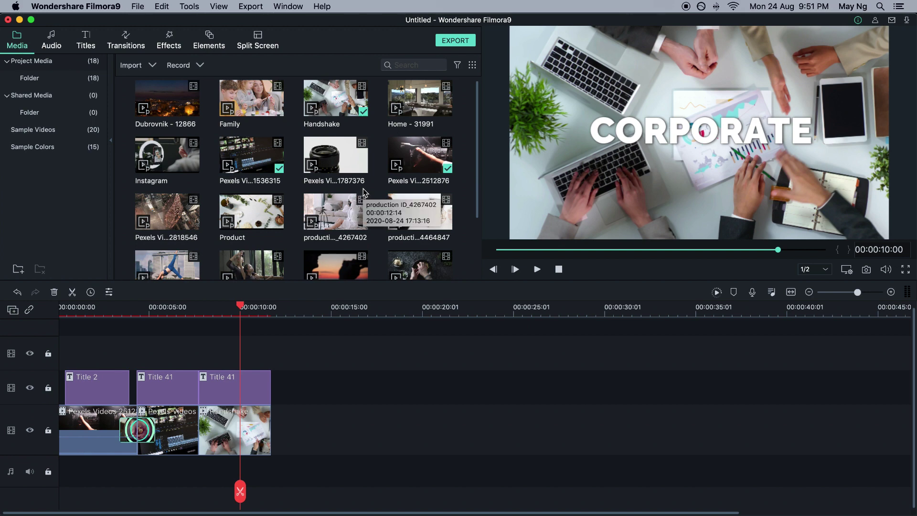
Add the Wedding - 422 clip after Handshake and trim its end shorter
key(space)
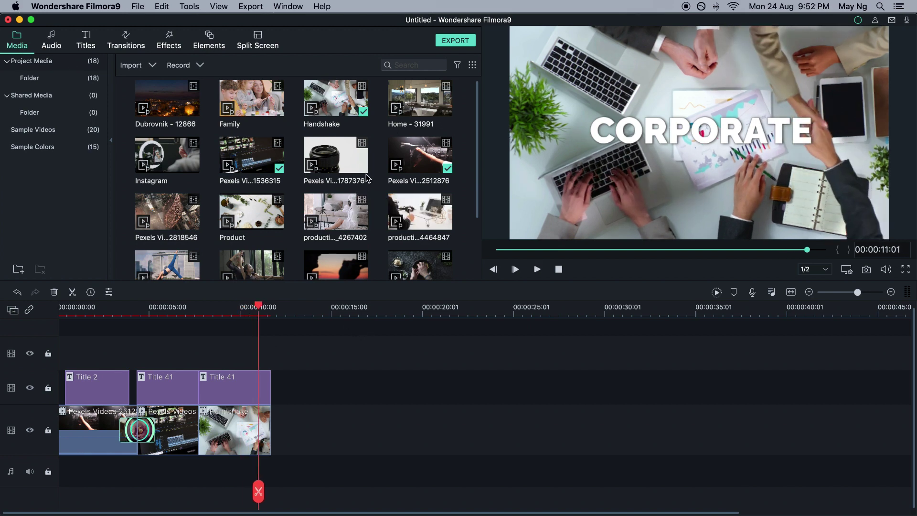
scroll(372, 177, down, 3)
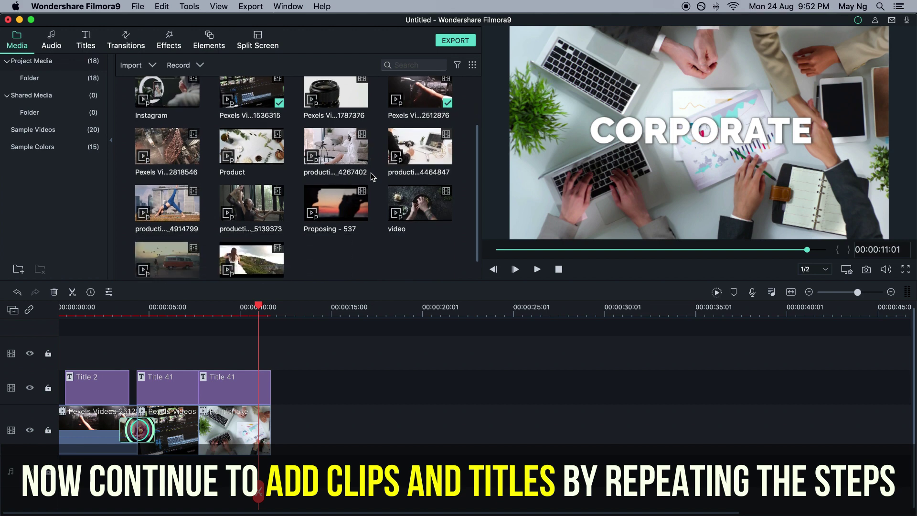
drag(296, 385, 290, 393)
drag(397, 432, 360, 433)
Append the Proposing - 537 clip, trim its end, and replay it to check
drag(342, 204, 368, 422)
key(space)
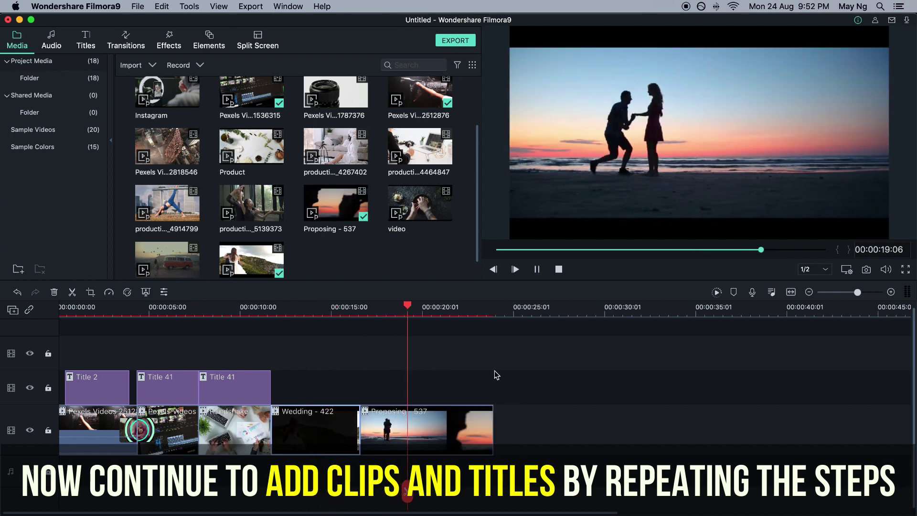
key(space)
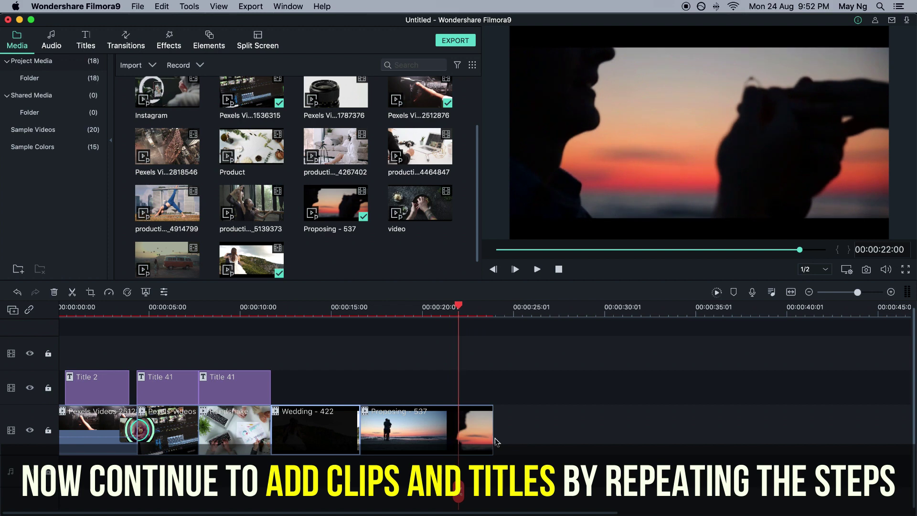
drag(492, 439, 470, 439)
click(414, 314)
key(space)
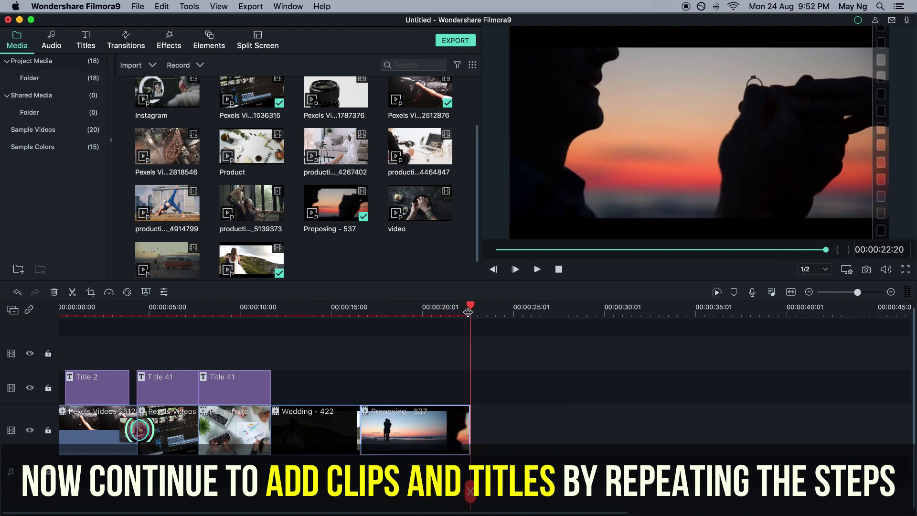
Paste a copy of the CORPORATE title over the Wedding clip and retype it as WEDDING
click(320, 315)
key(super+v)
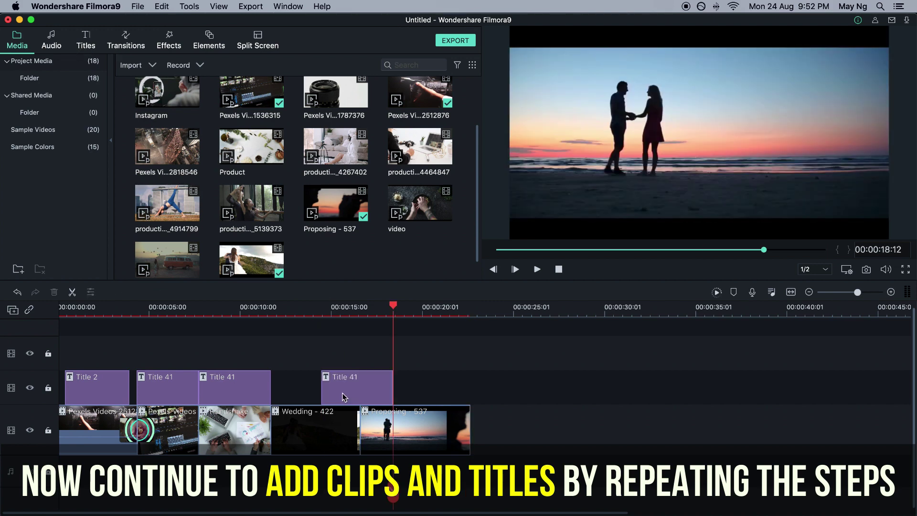
click(320, 314)
key(space)
key(space)
double_click(697, 139)
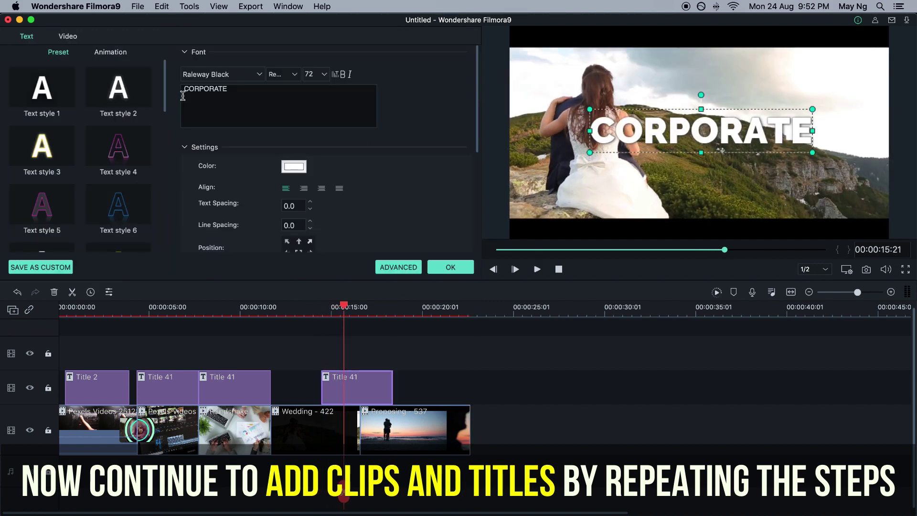
text(WEDDING)
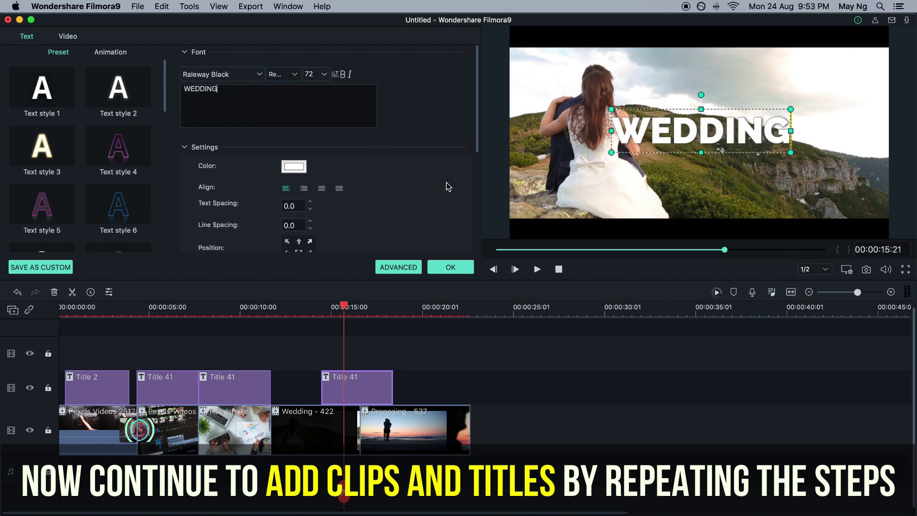
click(447, 268)
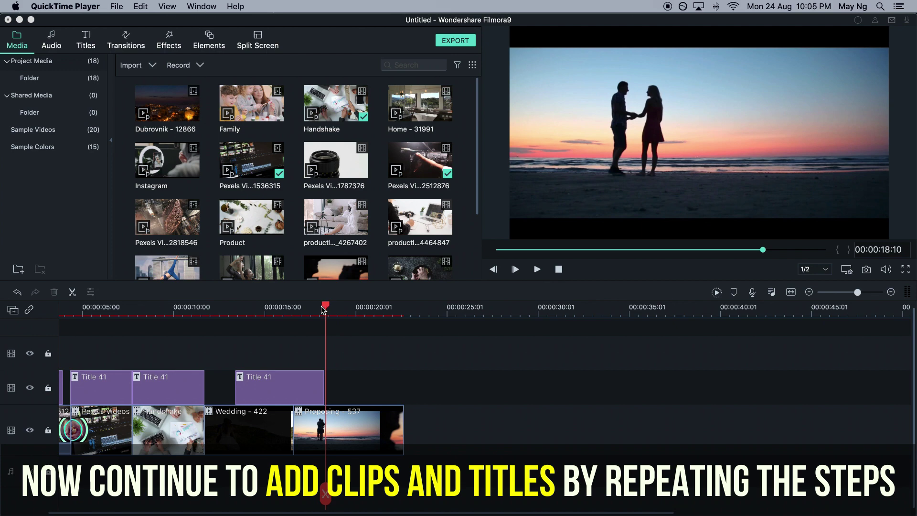
Trim the start of the Proposing clip, close the gap, and replay the cut
drag(329, 310, 330, 342)
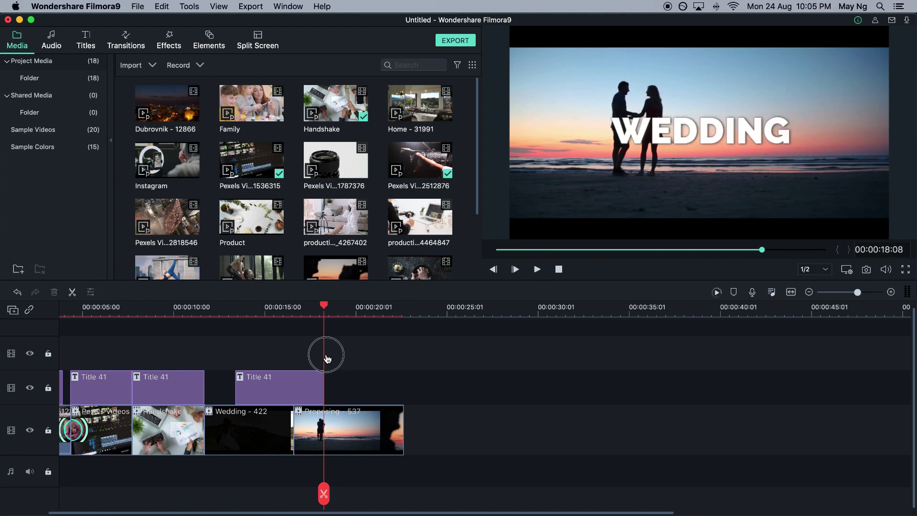
drag(295, 435, 317, 433)
click(289, 313)
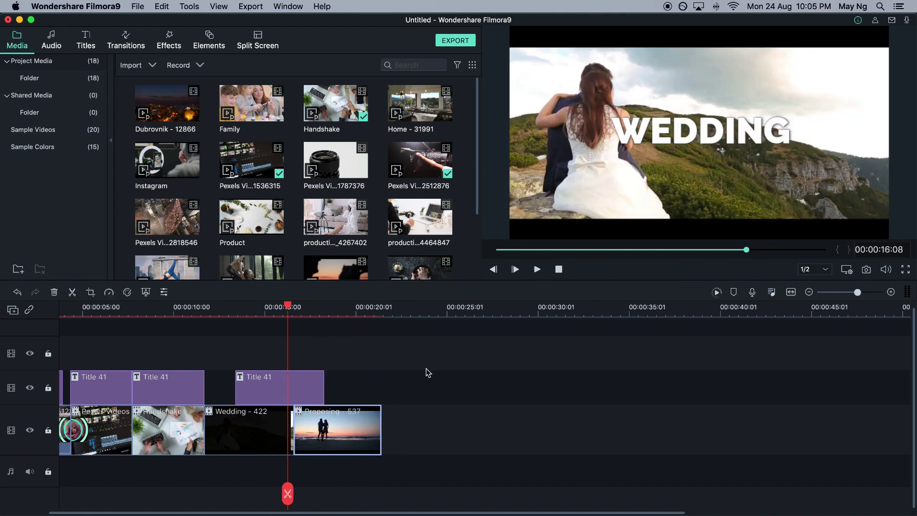
key(space)
scroll(416, 393, right, 3)
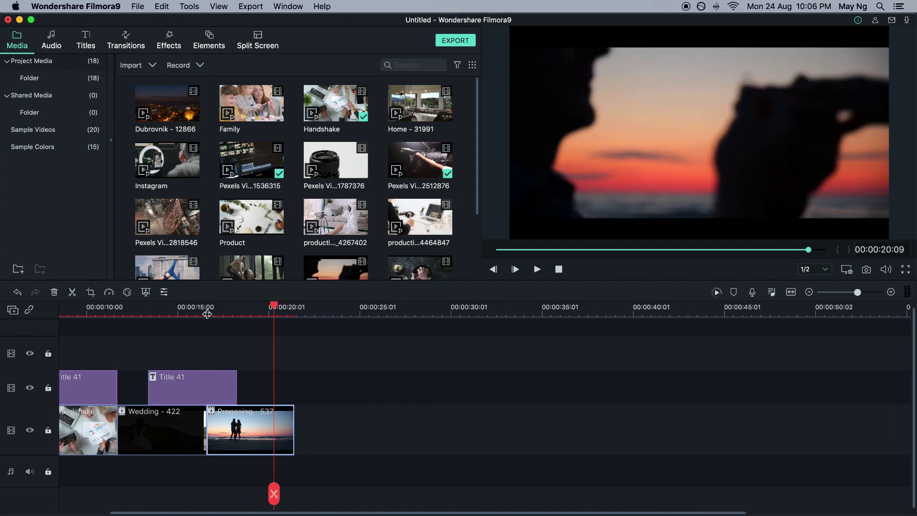
click(209, 308)
key(space)
Add the Home - 31991 clip after Proposing and set it to 2x speed
drag(352, 323, 334, 353)
key(space)
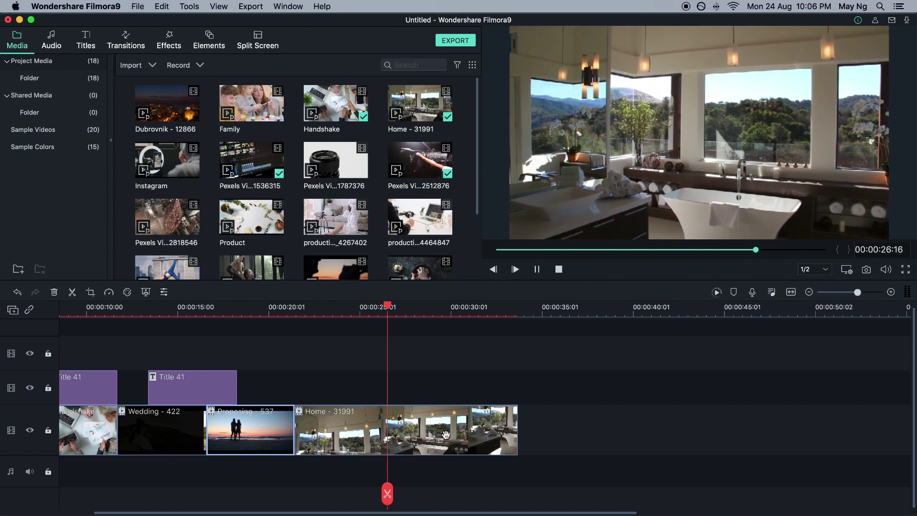
click(109, 292)
click(189, 328)
click(301, 308)
Paste a REAL ESTATE title over the Home clip, then append the Family clip
click(325, 308)
drag(325, 306, 308, 308)
key(super+v)
click(326, 308)
double_click(746, 134)
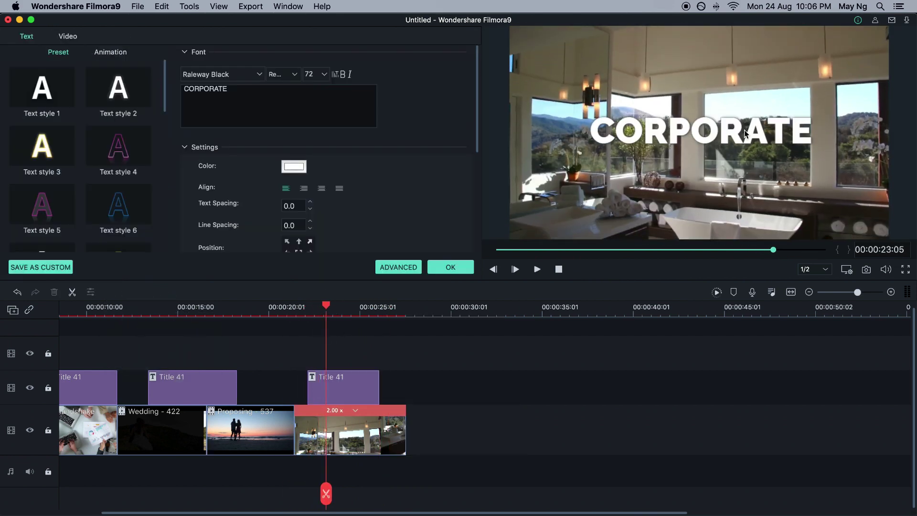
click(450, 267)
key(space)
drag(261, 106, 442, 404)
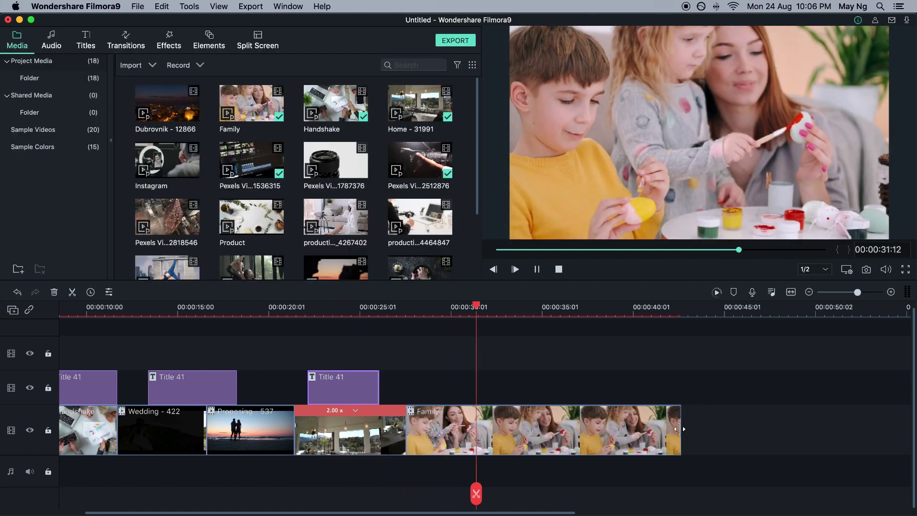
Shorten the Family clip by trimming its end and start
key(space)
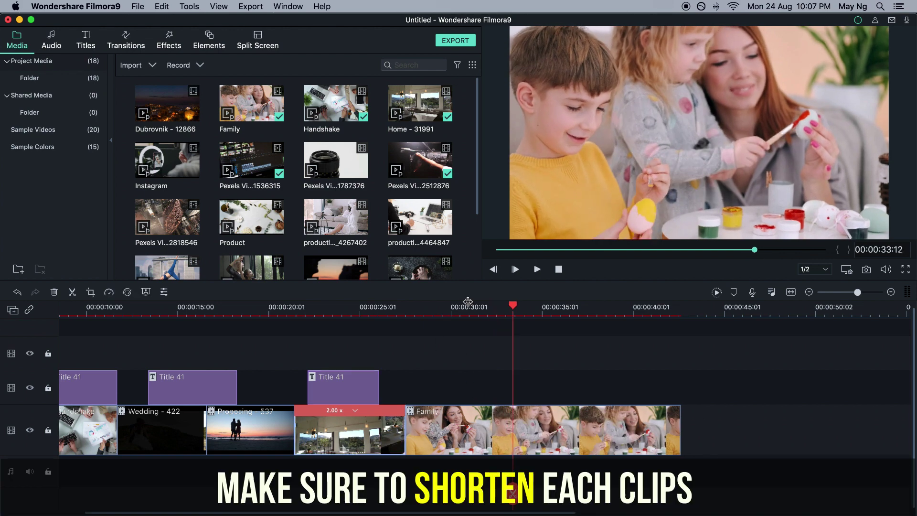
drag(681, 429, 597, 429)
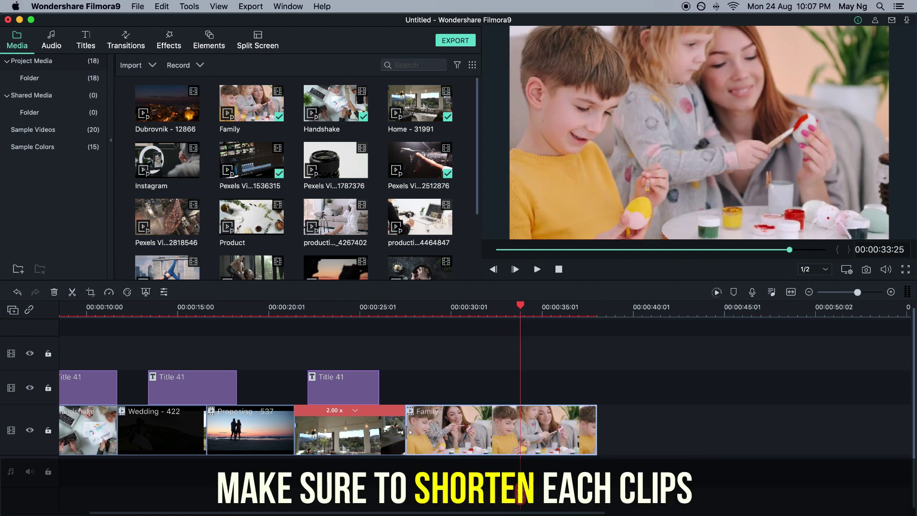
drag(407, 433, 488, 432)
drag(560, 313, 598, 334)
drag(562, 430, 596, 430)
drag(588, 315, 569, 317)
Paste a title copy at the Family clip's start and change CORPORATE to FAMILY
key(super+z)
key(super+v)
drag(613, 397, 574, 392)
click(570, 311)
key(space)
key(space)
double_click(601, 394)
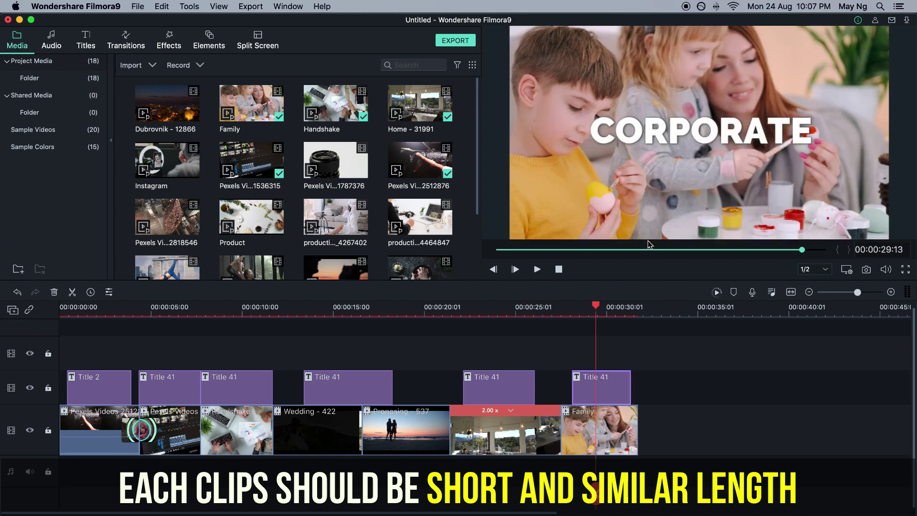
key(BackSpace)
key(super+z)
double_click(697, 136)
double_click(274, 89)
text(FAMILY)
click(450, 267)
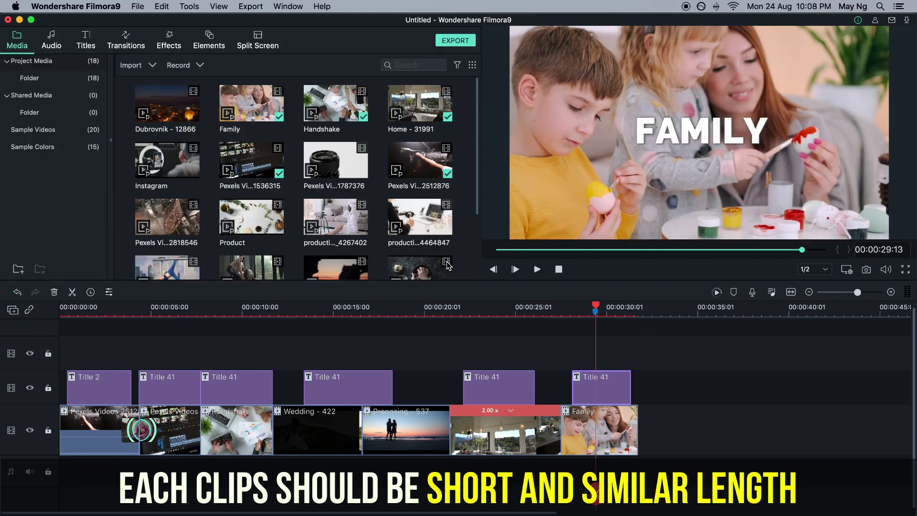
Add the video copy clip to the timeline after the Family clip
scroll(313, 180, down, 2)
scroll(313, 181, up, 2)
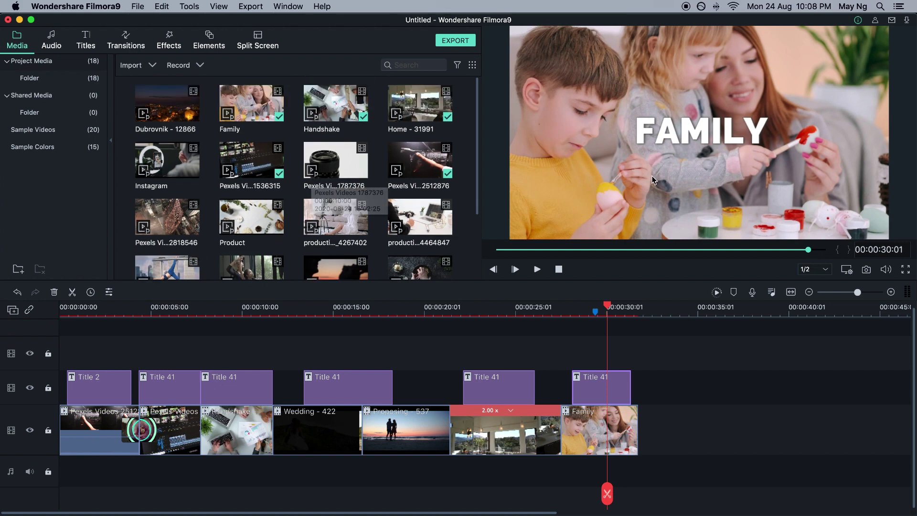
scroll(635, 375, right, 4)
scroll(334, 182, down, 5)
drag(173, 238, 548, 420)
scroll(643, 375, right, 3)
Review the latest clips and trim the video copy clip's end to the playhead
key(space)
click(557, 313)
click(682, 310)
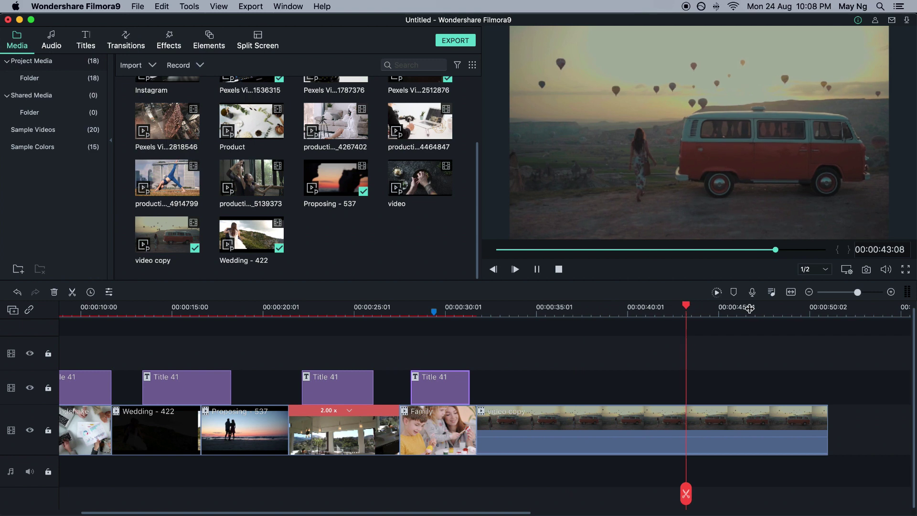
click(544, 312)
click(500, 311)
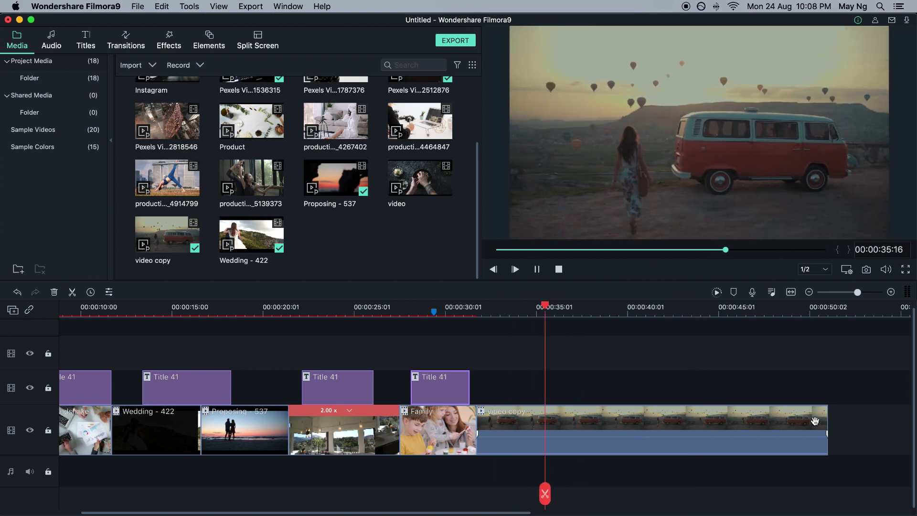
drag(827, 420, 565, 436)
Paste a title over the video copy clip and change its text to TRAVEL
click(489, 311)
key(super+v)
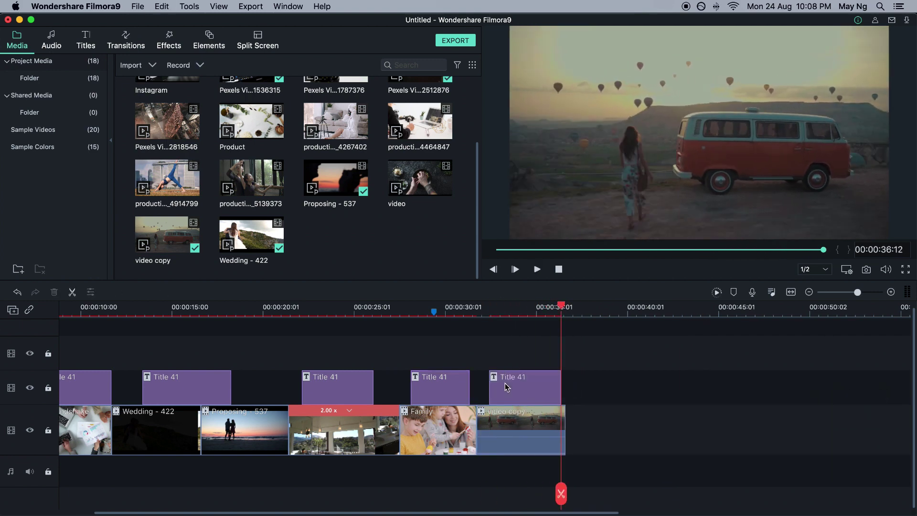
click(511, 311)
double_click(688, 134)
text(TRAVEL)
click(446, 266)
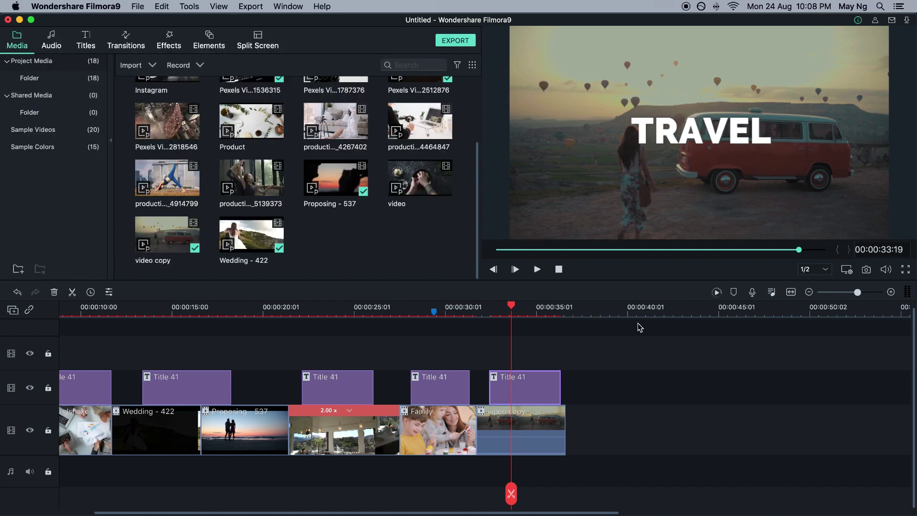
scroll(637, 334, right, 3)
Append the yoga clip, split it at the cut point, and delete the leftover end
drag(164, 179, 473, 425)
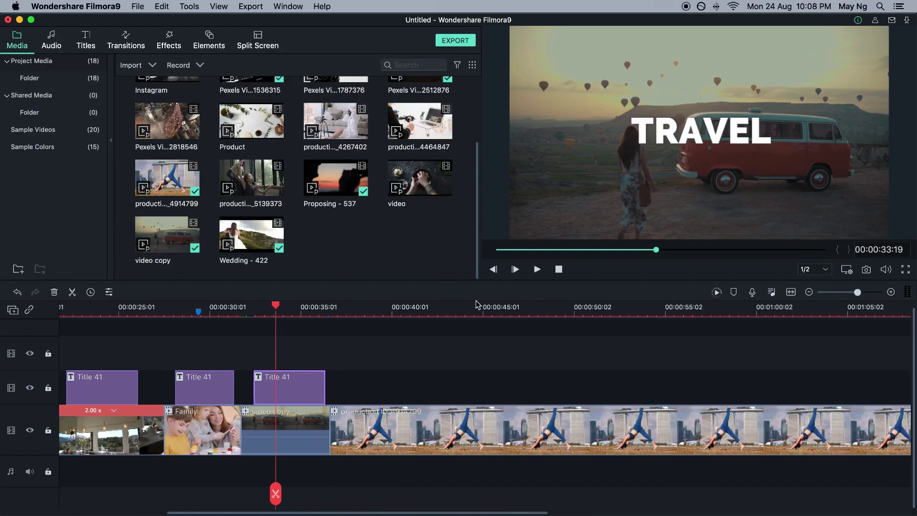
drag(396, 307, 432, 308)
click(435, 493)
click(524, 436)
key(Delete)
Paste a title over the yoga clip, retype it as FITNESS, and play it back
mouse_move(350, 312)
mouse_down()
mouse_move(361, 311)
mouse_move(350, 311)
mouse_up()
key(super+v)
click(373, 311)
double_click(386, 390)
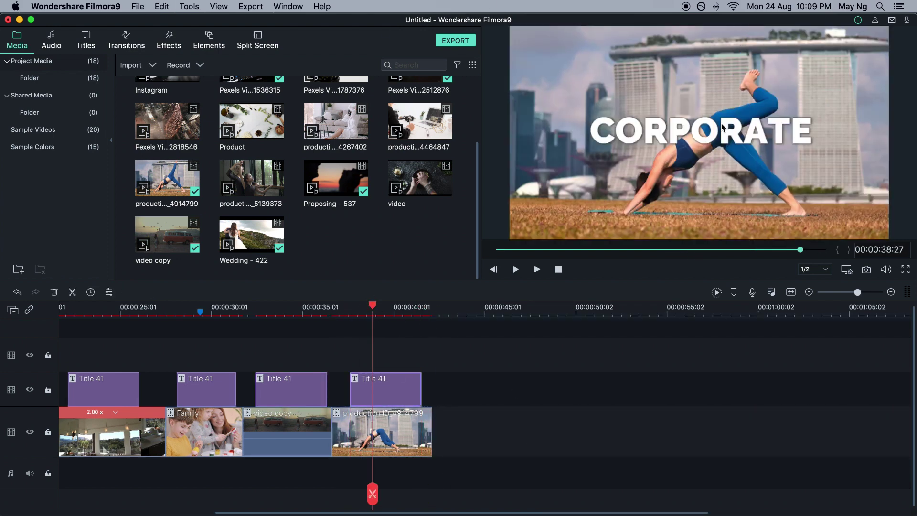
double_click(205, 89)
text(FITNESS)
click(449, 266)
key(space)
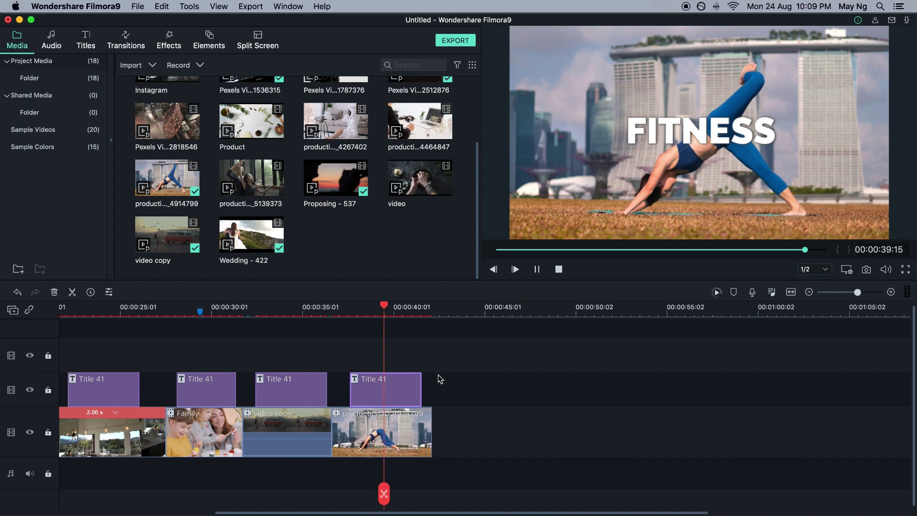
scroll(376, 233, up, 4)
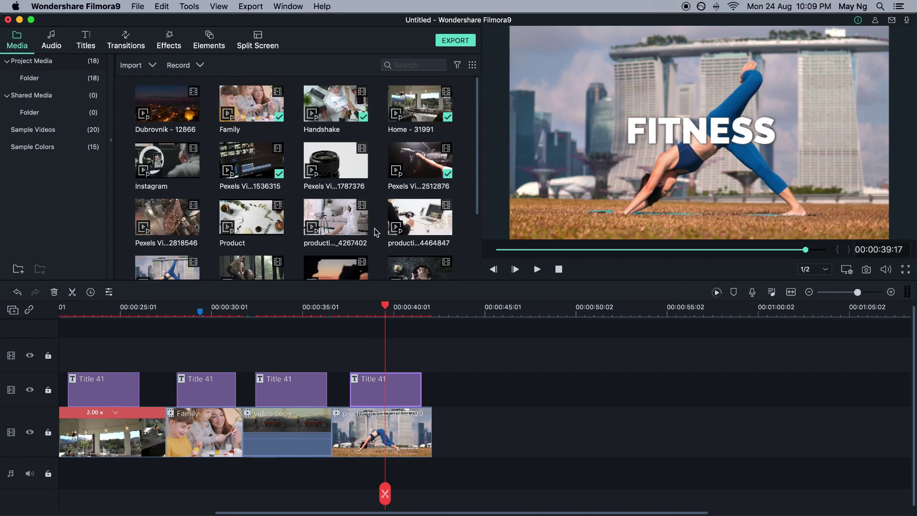
scroll(377, 222, down, 5)
scroll(378, 224, up, 4)
Append the production ID_4267402 bathrobe clip and trim its end
drag(352, 225, 459, 401)
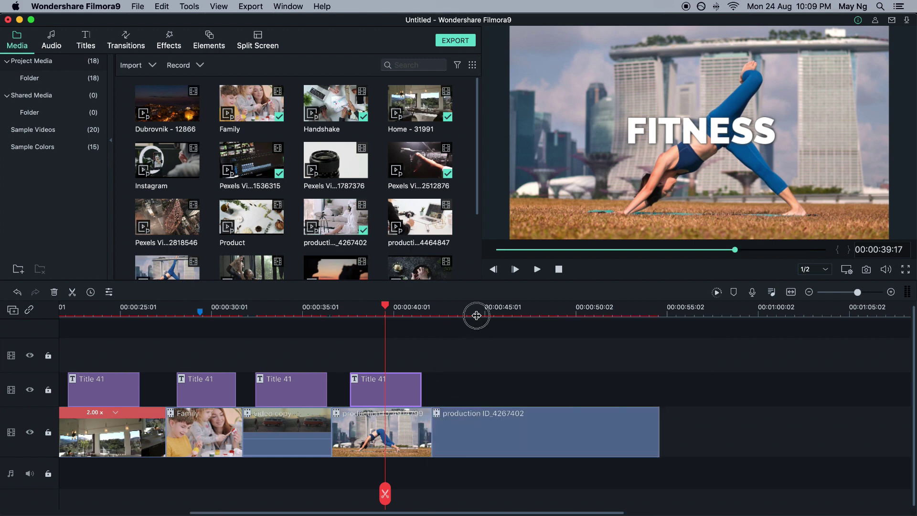
click(483, 308)
mouse_move(483, 307)
mouse_down()
mouse_move(647, 306)
mouse_move(477, 316)
mouse_move(497, 310)
mouse_up()
drag(659, 434, 503, 444)
Paste a title over the bathrobe clip and retype it as YOUTUBE
click(442, 312)
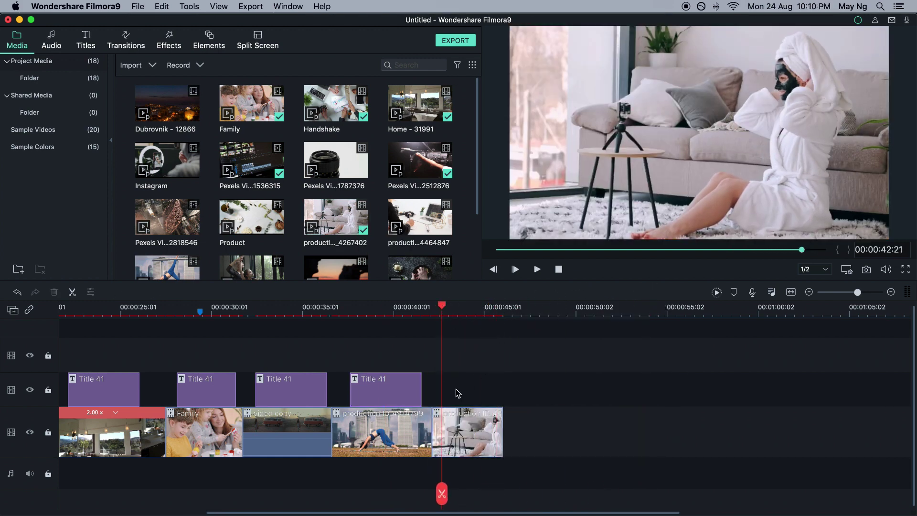
key(super+v)
drag(468, 394, 460, 395)
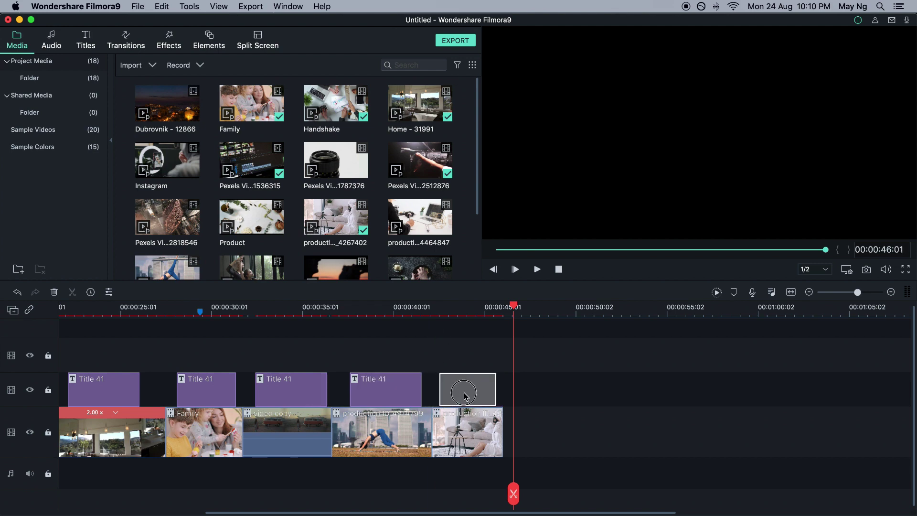
double_click(472, 401)
triple_click(253, 87)
text(YOUTUBE)
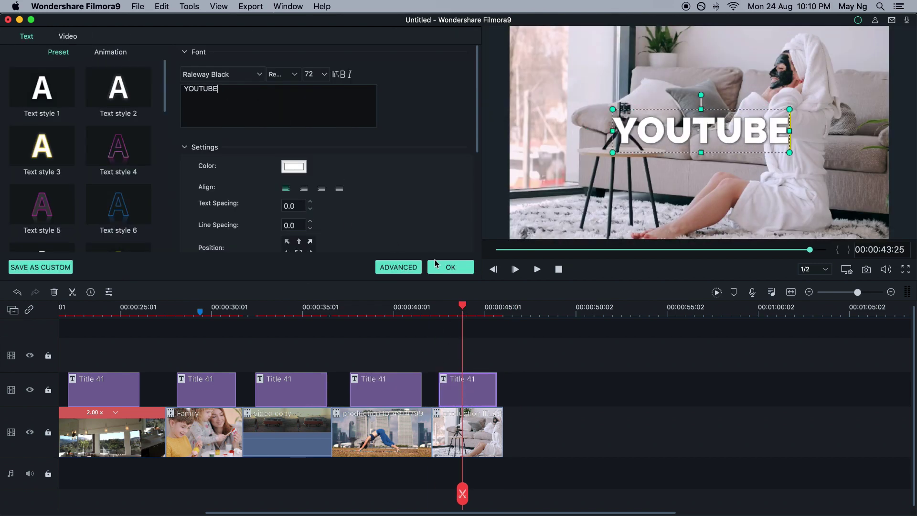
click(449, 267)
Scrub through the bathrobe clip to review the YOUTUBE title
click(431, 311)
drag(432, 316, 505, 301)
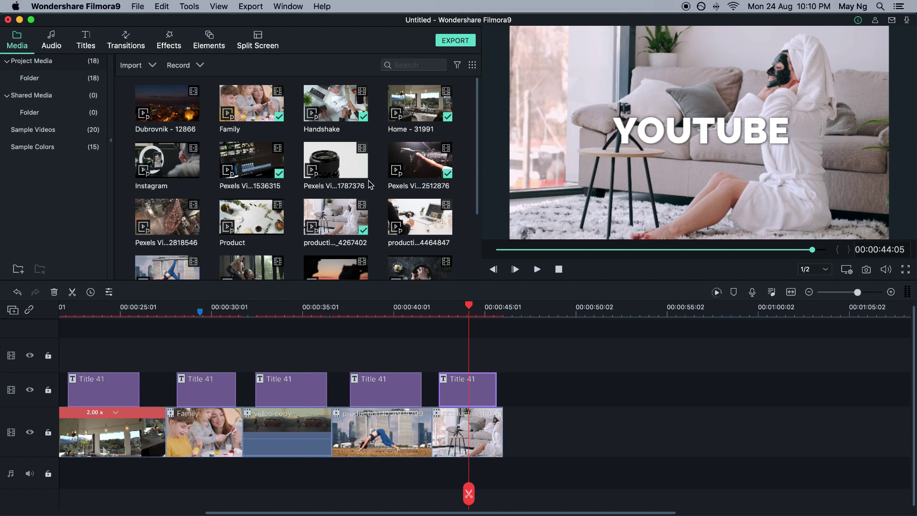
scroll(392, 192, down, 3)
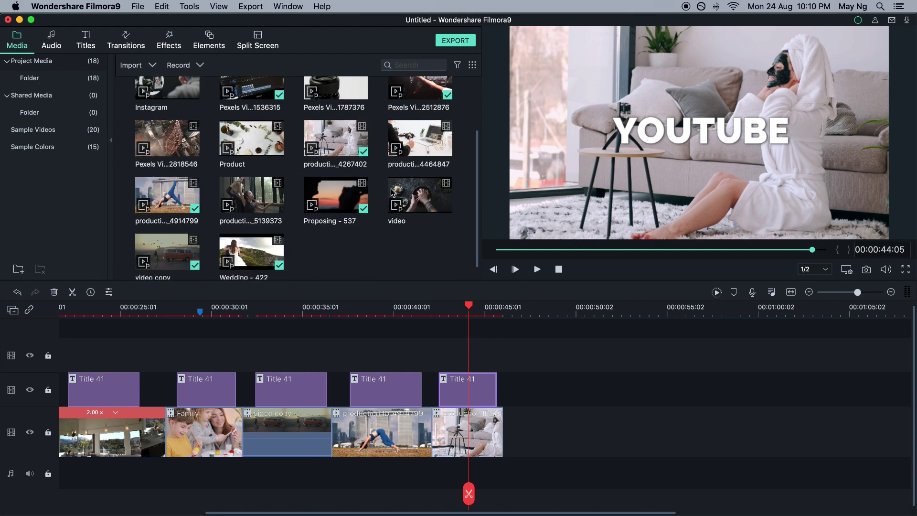
scroll(392, 193, up, 3)
scroll(421, 206, down, 3)
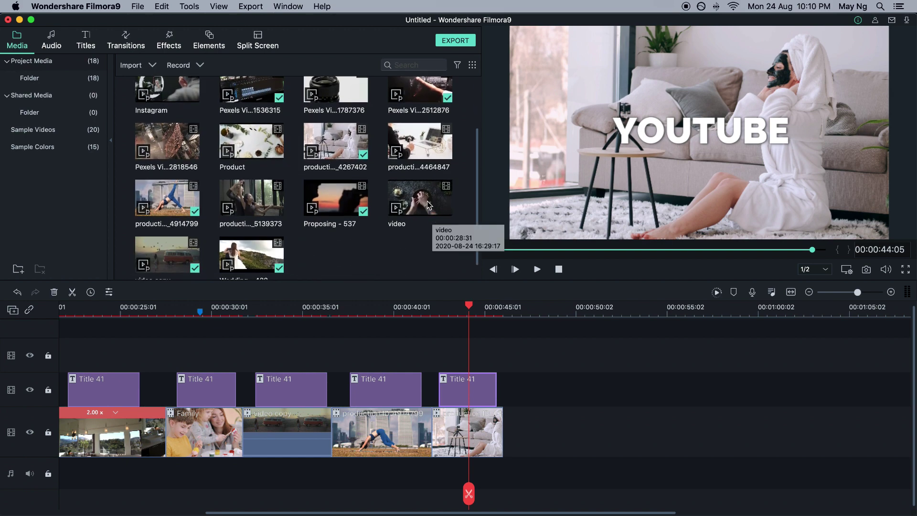
scroll(428, 206, up, 3)
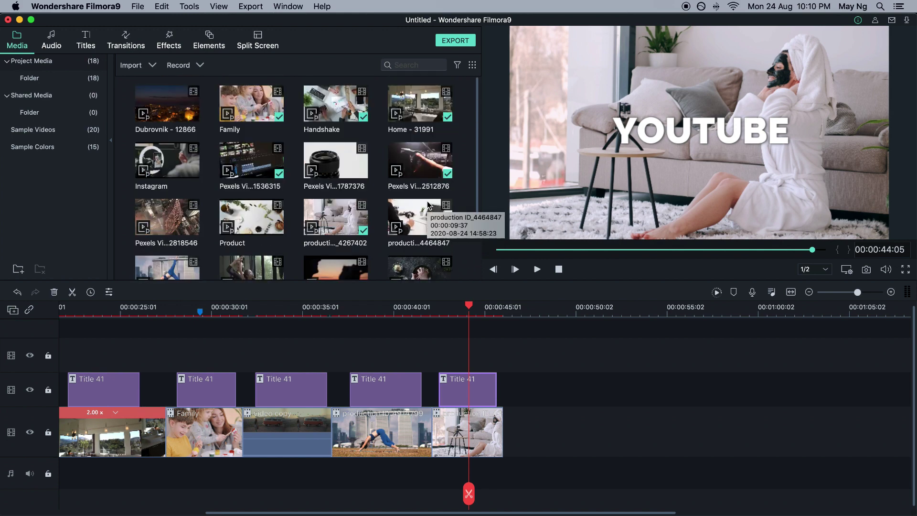
scroll(428, 206, down, 3)
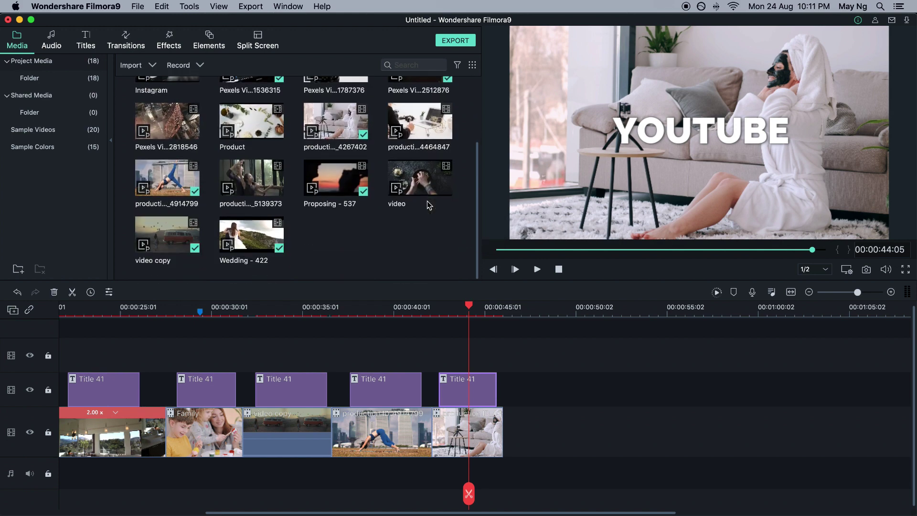
Append the food clip named video to the end and preview it
drag(427, 179, 509, 411)
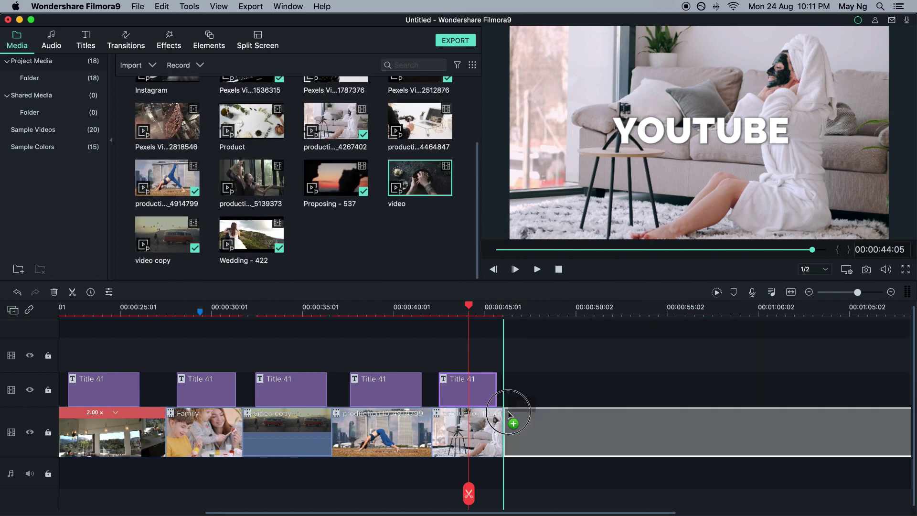
click(445, 311)
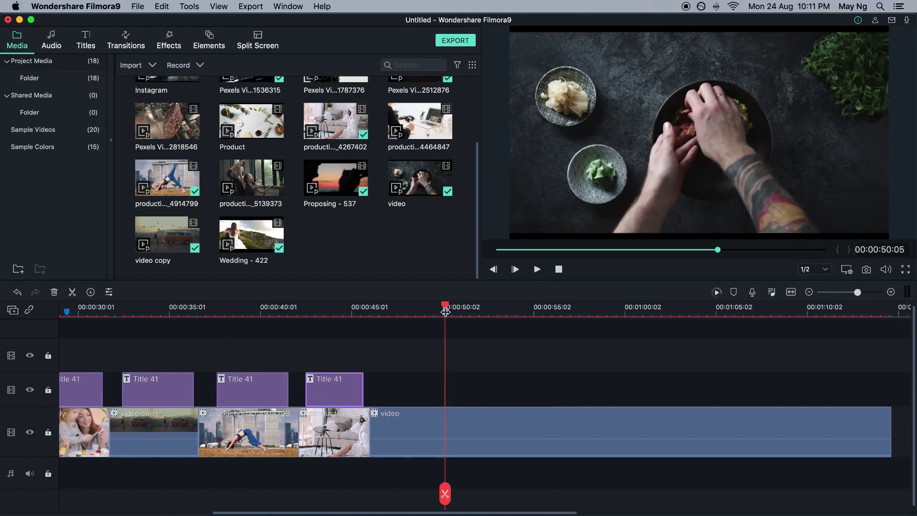
key(space)
key(space)
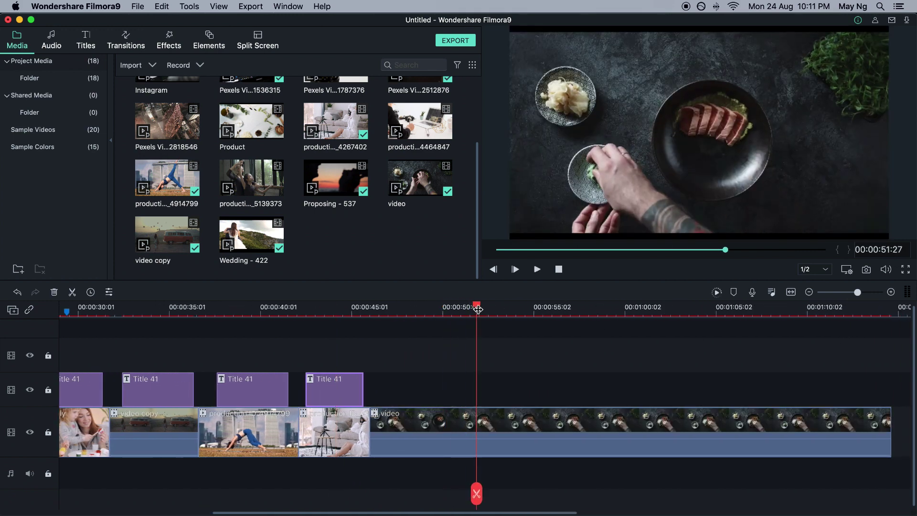
drag(425, 336, 437, 353)
key(space)
Speed the food clip up to 4x and play it back
click(896, 372)
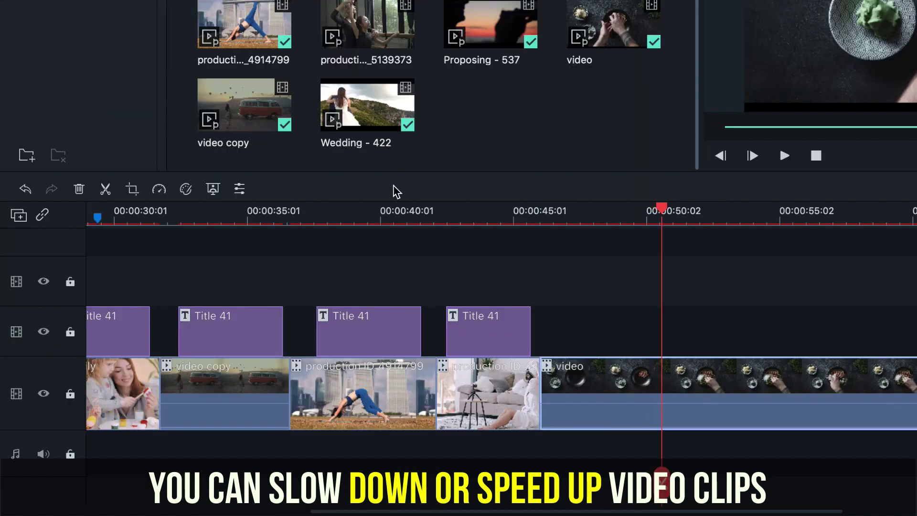
click(160, 190)
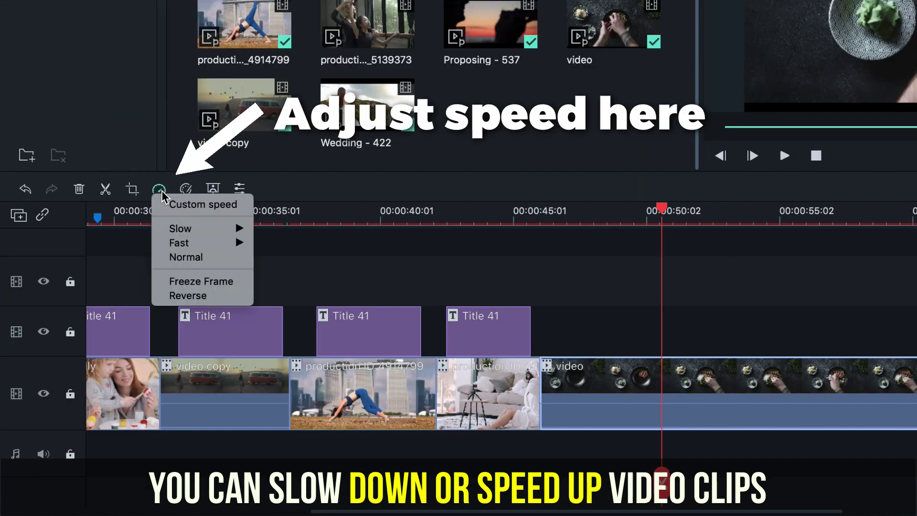
mouse_move(228, 250)
click(280, 260)
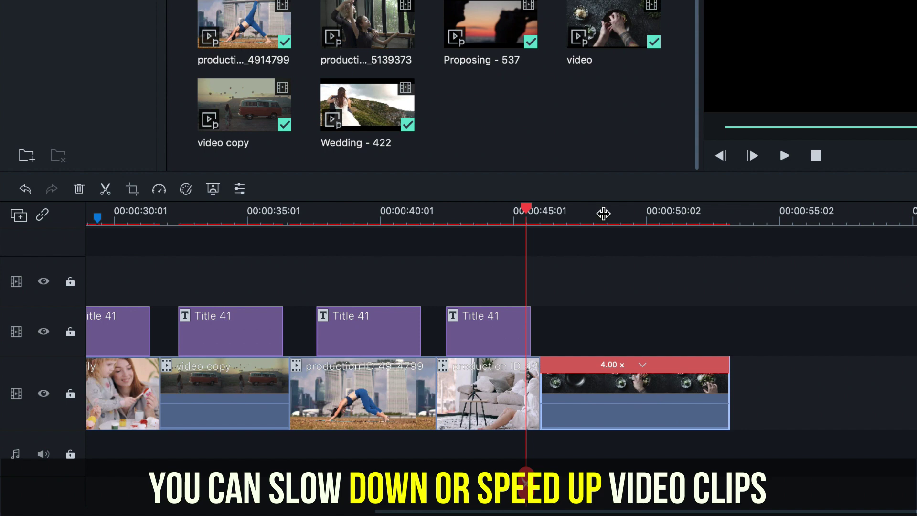
key(space)
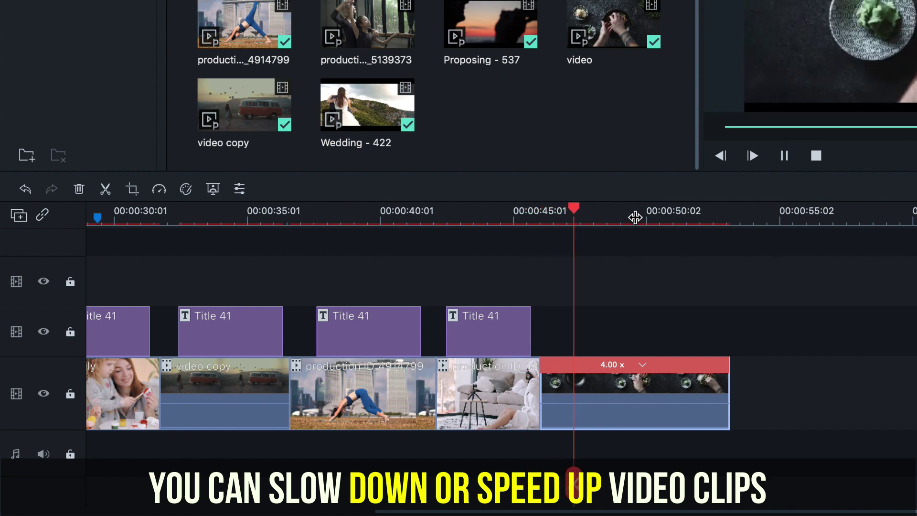
Paste a SOCIAL MEDIA title over the food clip, then append the Product clip
click(400, 310)
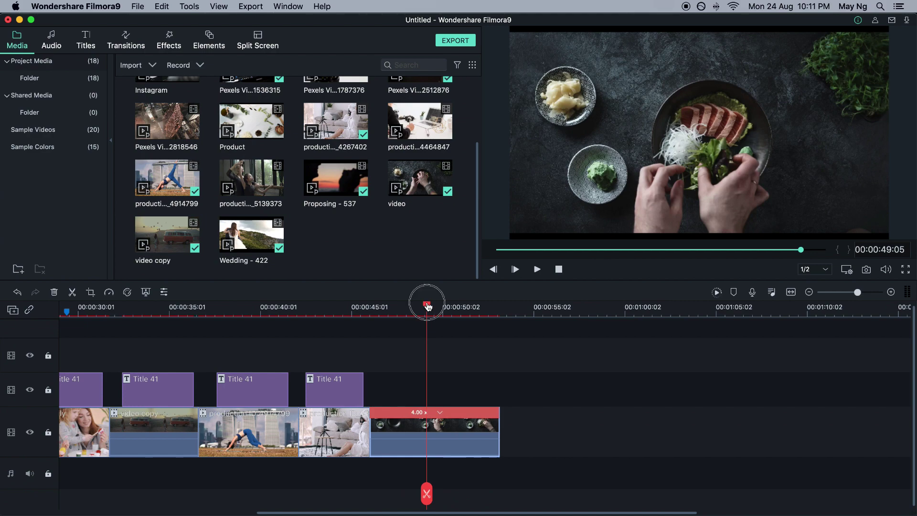
key(super+v)
click(419, 309)
double_click(440, 388)
key(super+a)
text(SO)
click(451, 267)
scroll(553, 393, right, 2)
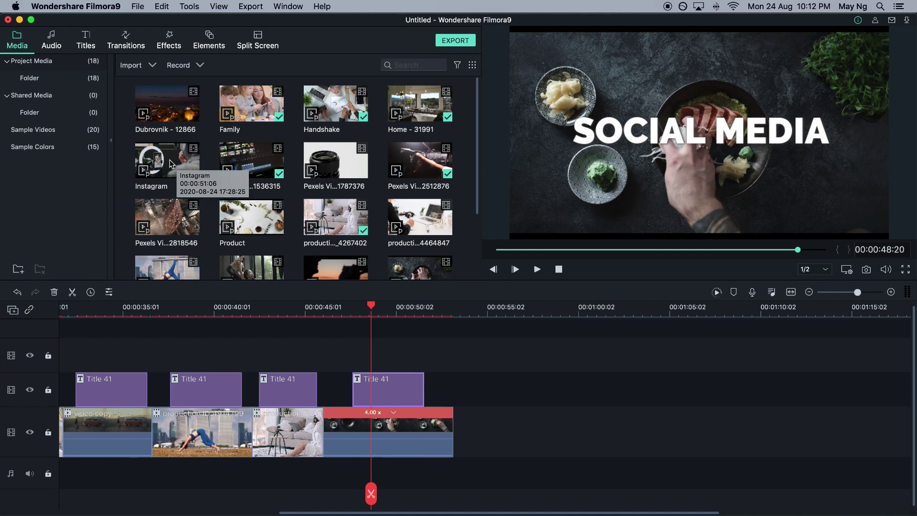
drag(263, 224, 457, 430)
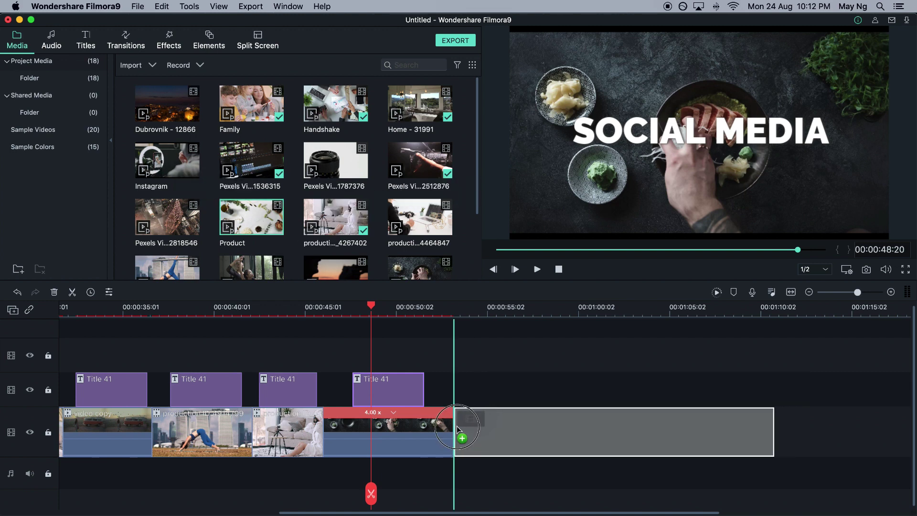
Trim the Product clip's end and title it COMMERCIAL with a pasted title copy
key(space)
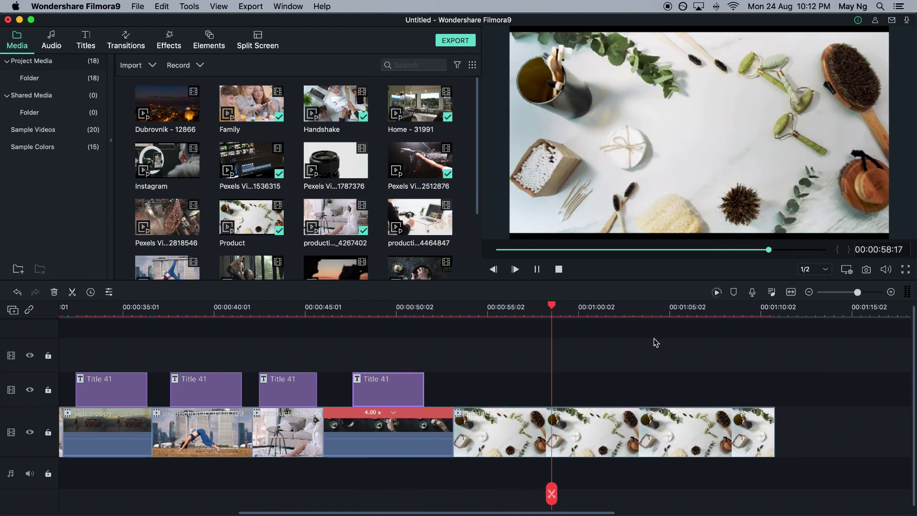
click(455, 308)
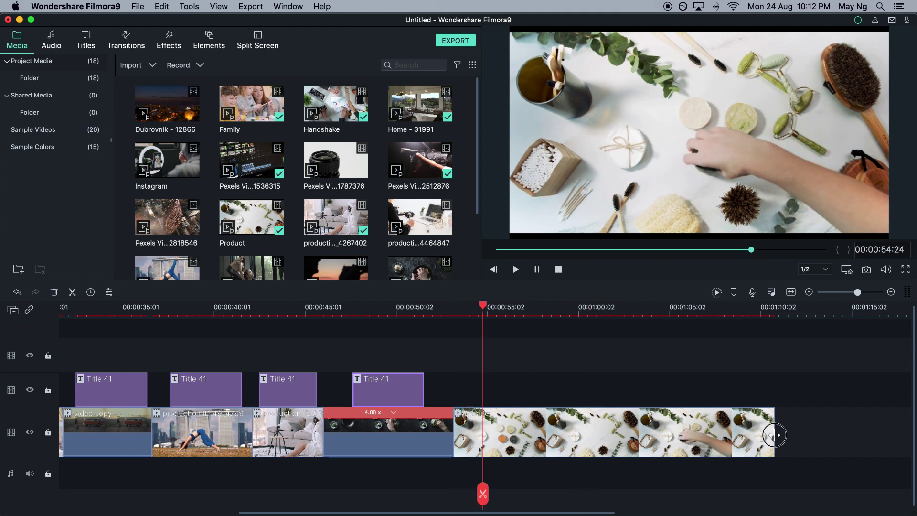
drag(775, 434, 544, 433)
drag(485, 308, 463, 309)
click(489, 399)
key(super+v)
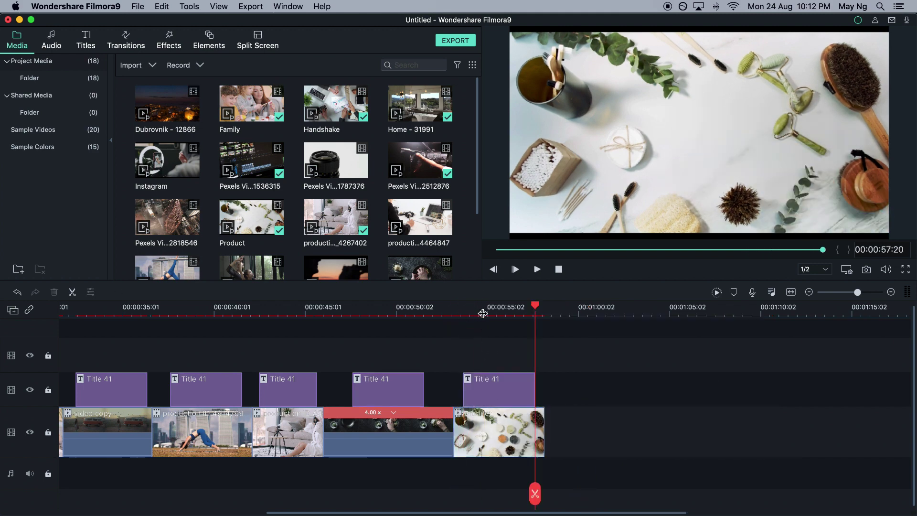
click(482, 311)
double_click(494, 391)
click(314, 110)
key(super+a)
text(COMM)
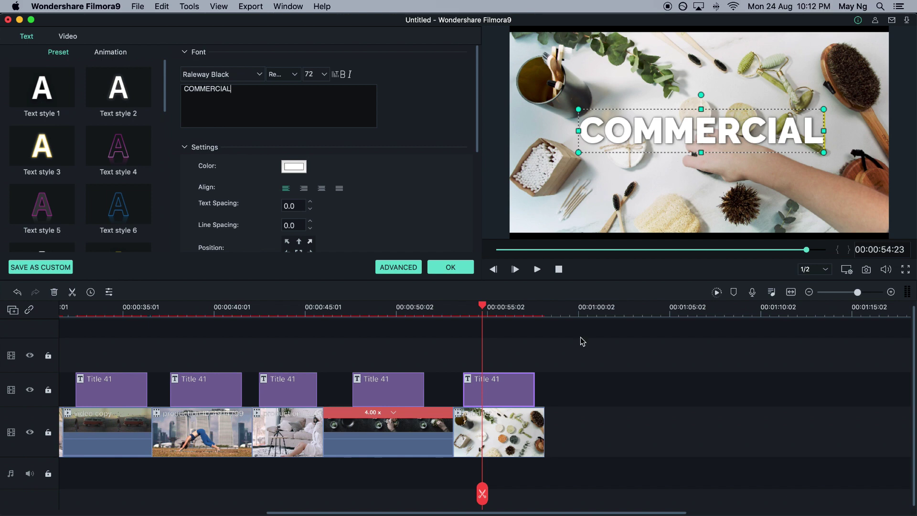
scroll(642, 384, right, 3)
click(456, 270)
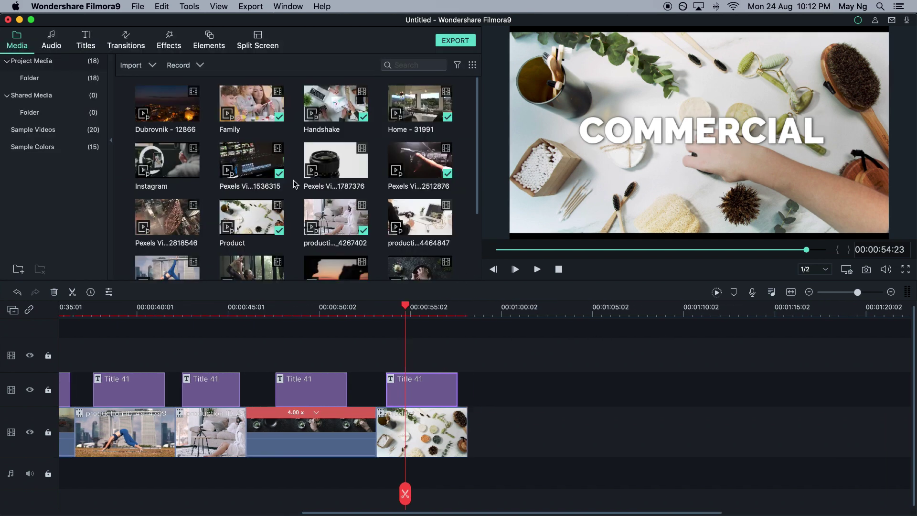
Place the Instagram clip after the Product clip and cut away its excess tail
drag(173, 169, 483, 432)
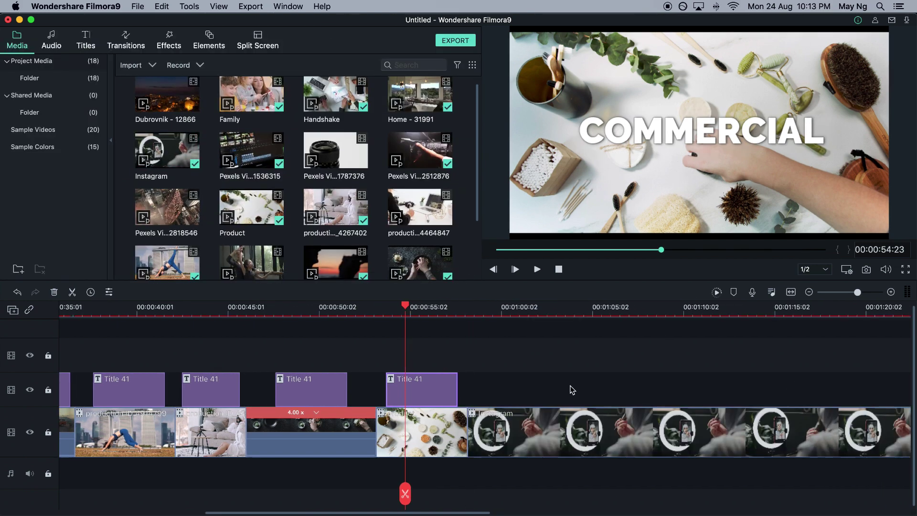
scroll(628, 373, right, 5)
key(space)
key(space)
scroll(515, 429, right, 1)
click(422, 494)
click(505, 440)
key(Delete)
Paste a title copy above the Instagram clip, change its text to VLOGS, and review it
click(330, 309)
key(super+v)
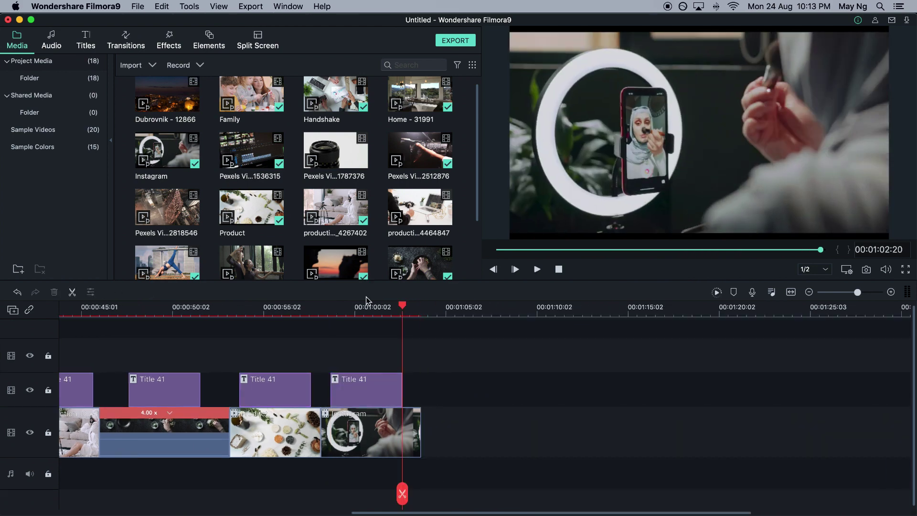
click(365, 306)
double_click(365, 390)
double_click(235, 89)
text(VLOGS)
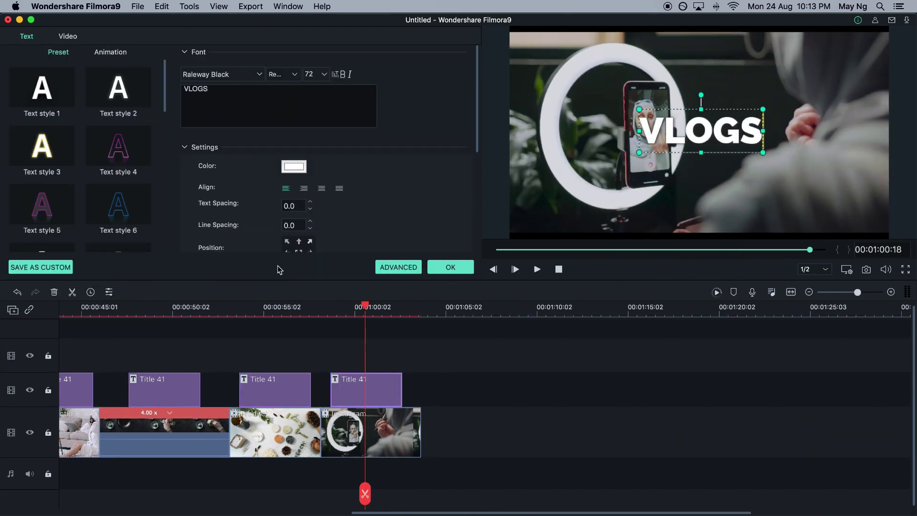
click(451, 268)
key(space)
key(space)
scroll(416, 330, right, 3)
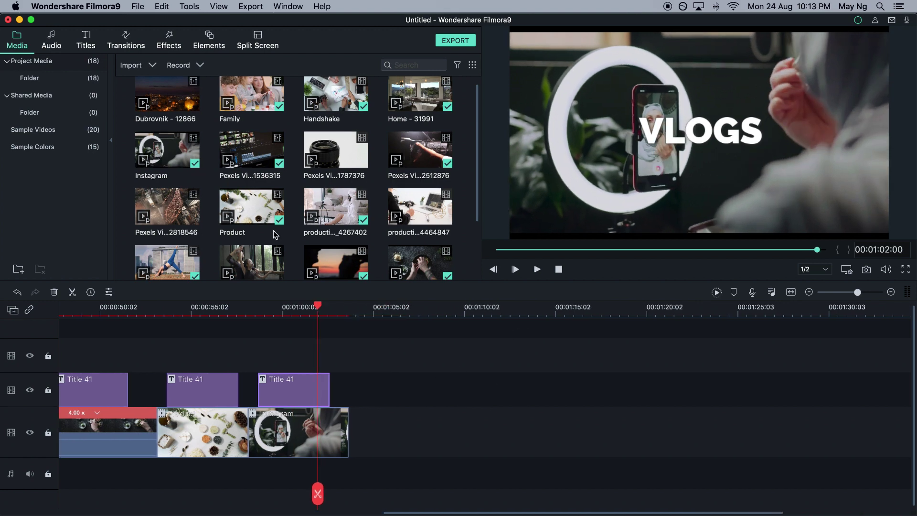
scroll(274, 235, down, 3)
scroll(381, 186, up, 1)
Add the aerial city clip Pexels 2818546, trim its end, and place Dubrovnik after it
drag(167, 172, 430, 427)
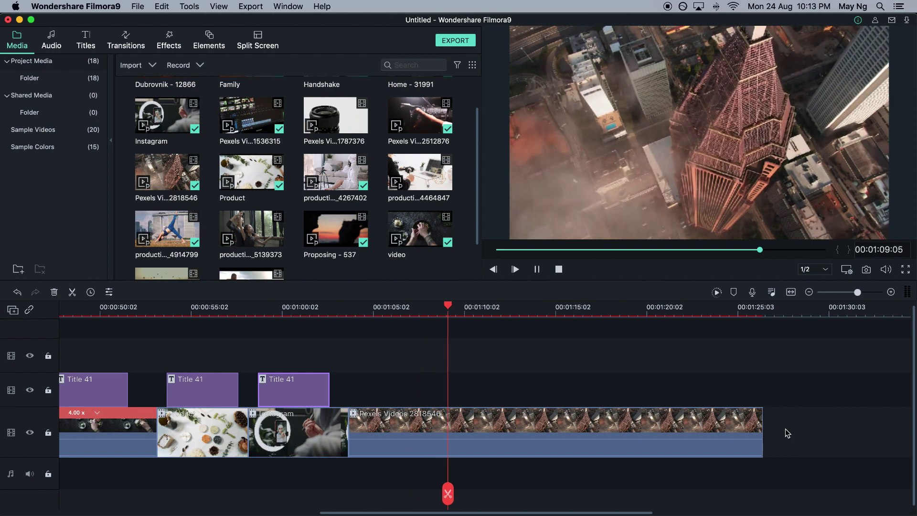
click(415, 183)
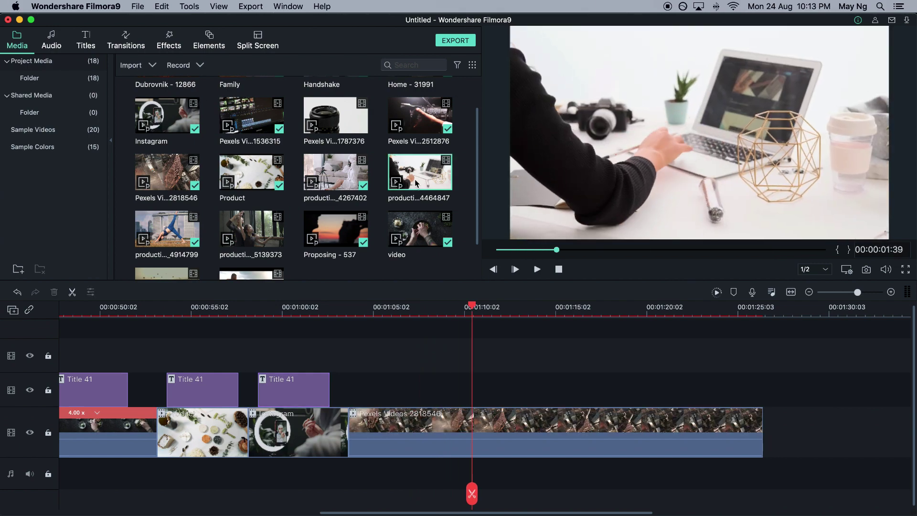
drag(762, 427, 464, 427)
scroll(183, 115, up, 2)
click(183, 115)
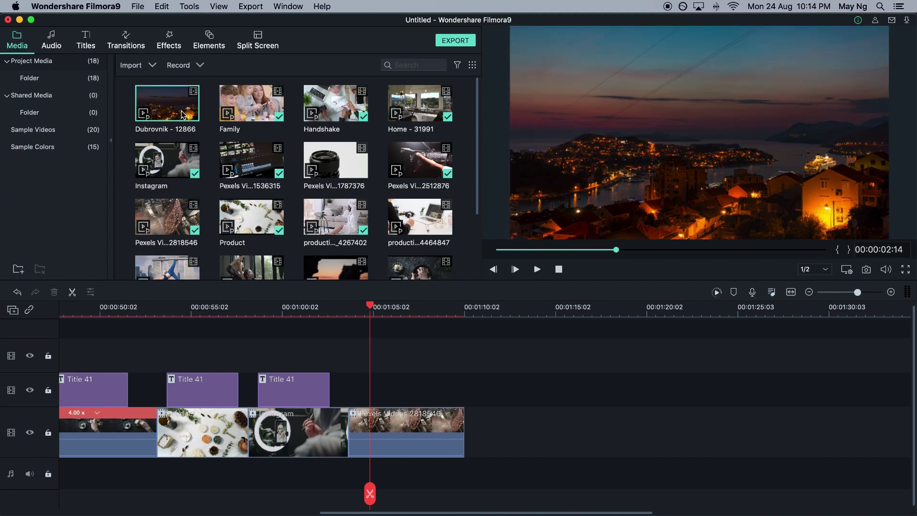
drag(469, 344, 470, 428)
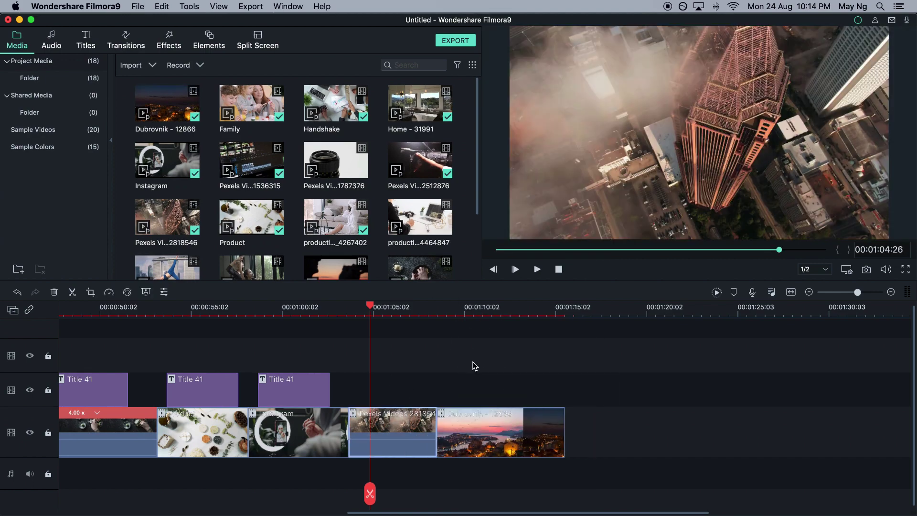
Paste a title copy over the aerial clip reading YOUR TRUSTED
drag(386, 307, 366, 307)
key(super+v)
click(399, 313)
double_click(400, 391)
double_click(239, 91)
text(YOUR)
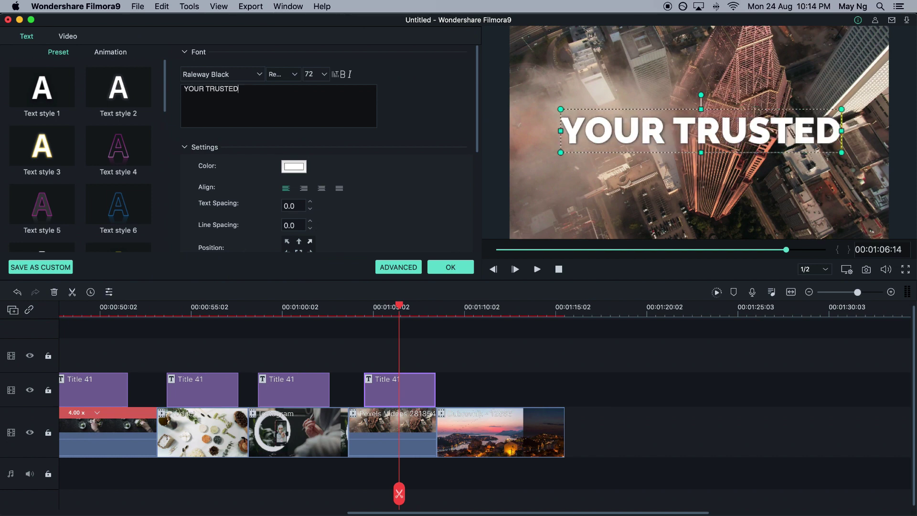
click(460, 270)
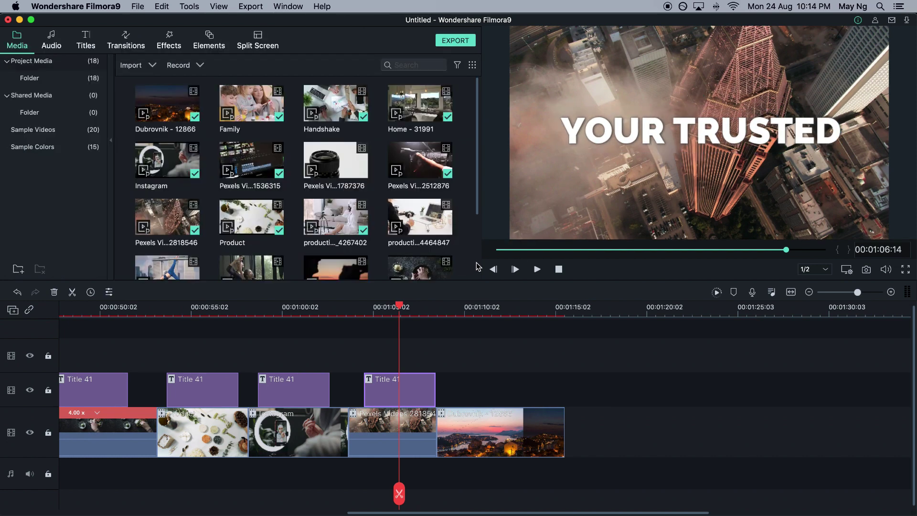
Title the Dubrovnik clip RELIABLE, then drop production 4464847 after it
click(464, 311)
key(cmd+v)
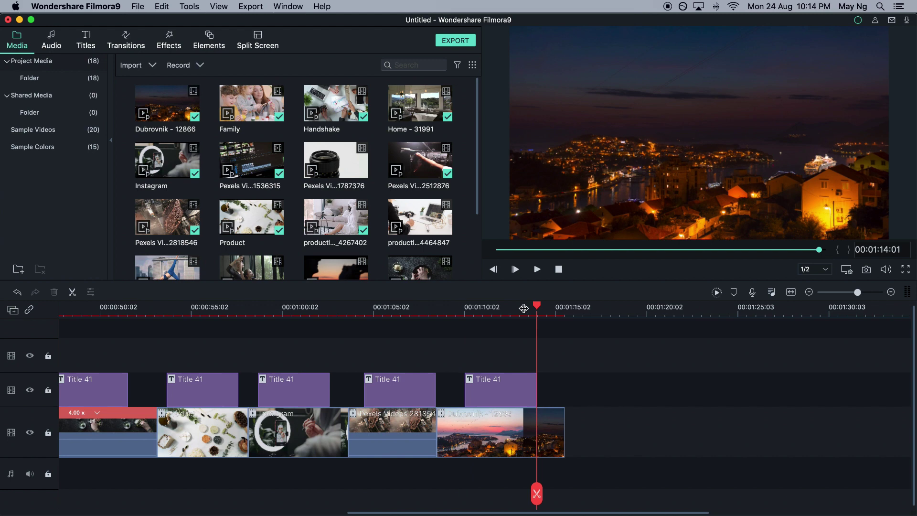
double_click(495, 389)
text(RELIABLE)
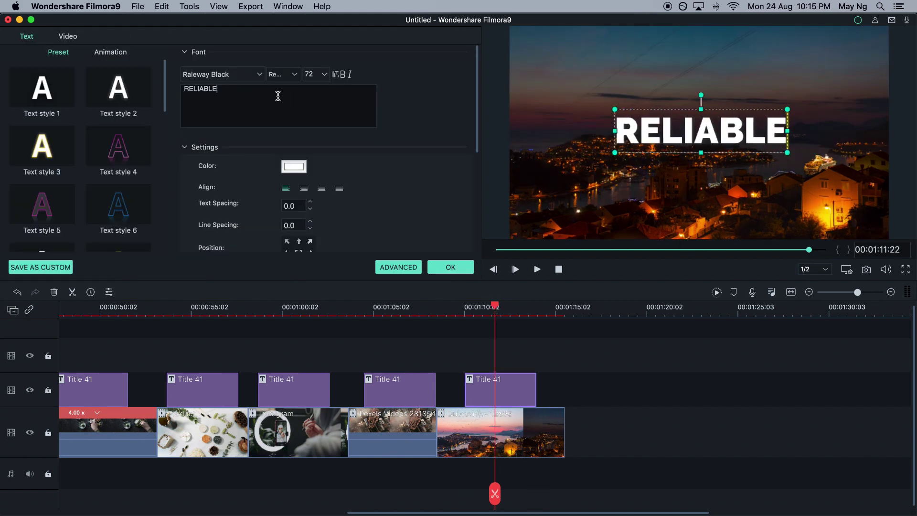
click(455, 267)
scroll(540, 366, right, 3)
drag(420, 212, 434, 432)
Trim the production 4464847 clip's end and title it VIDEO SERVICES / PARTNER on two lines
key(space)
key(space)
key(space)
key(space)
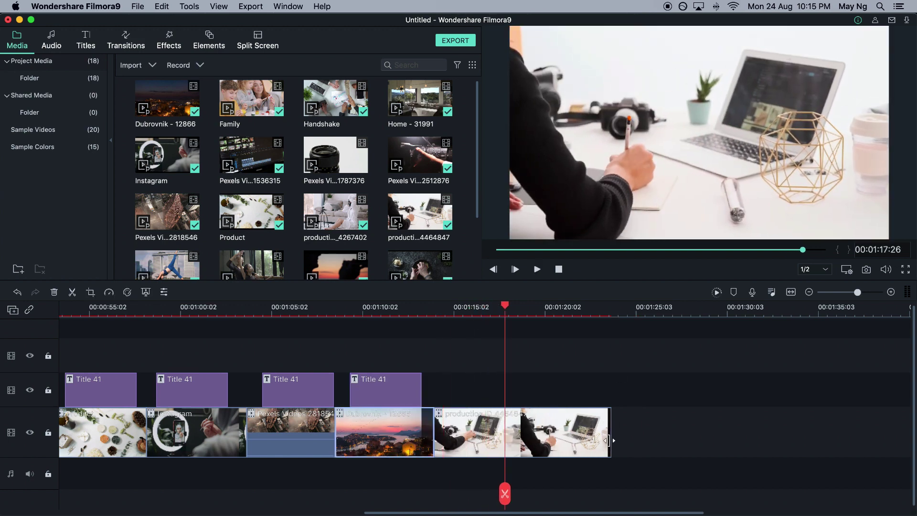
drag(610, 438, 557, 437)
click(467, 310)
key(super+v)
double_click(490, 390)
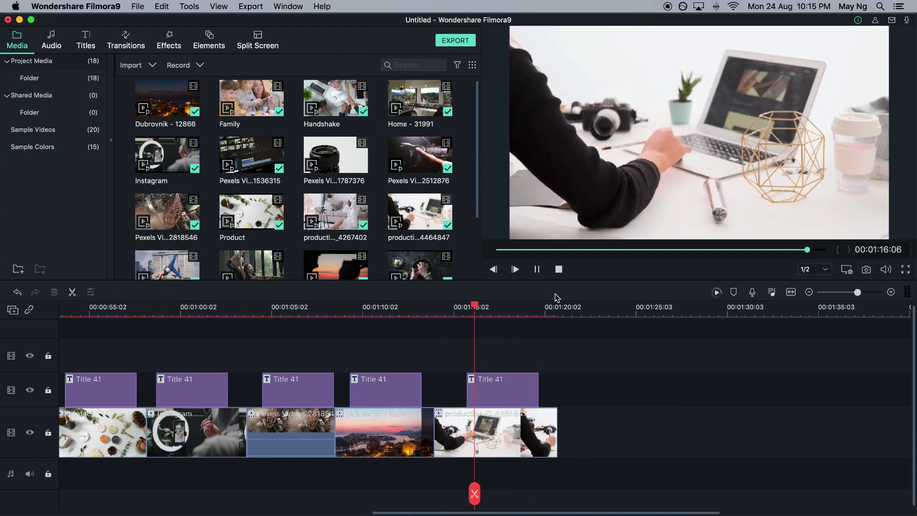
double_click(252, 89)
text(VIDEO)
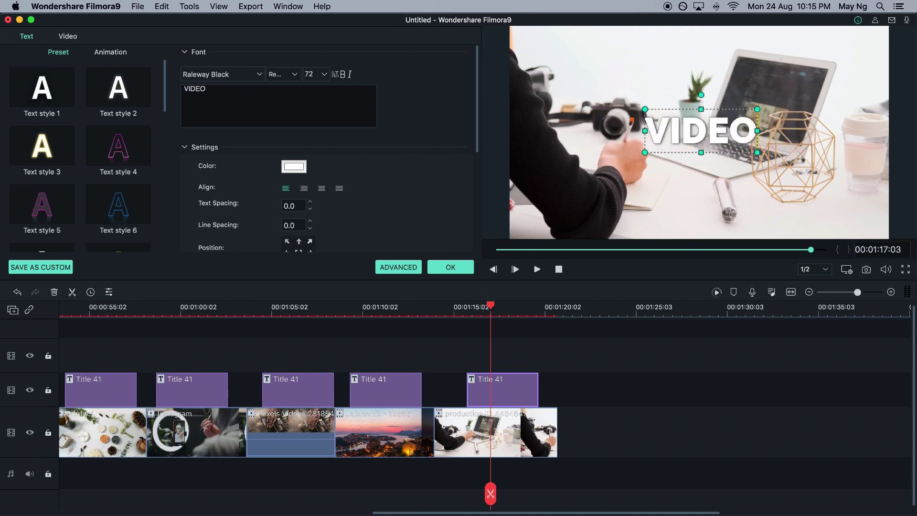
text( SERVICE)
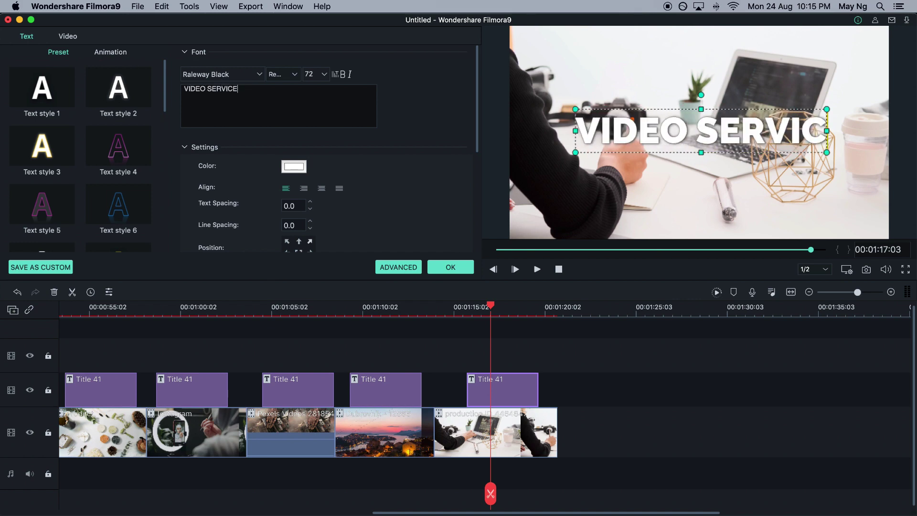
text(S)
key(Return)
text(PAR)
click(450, 267)
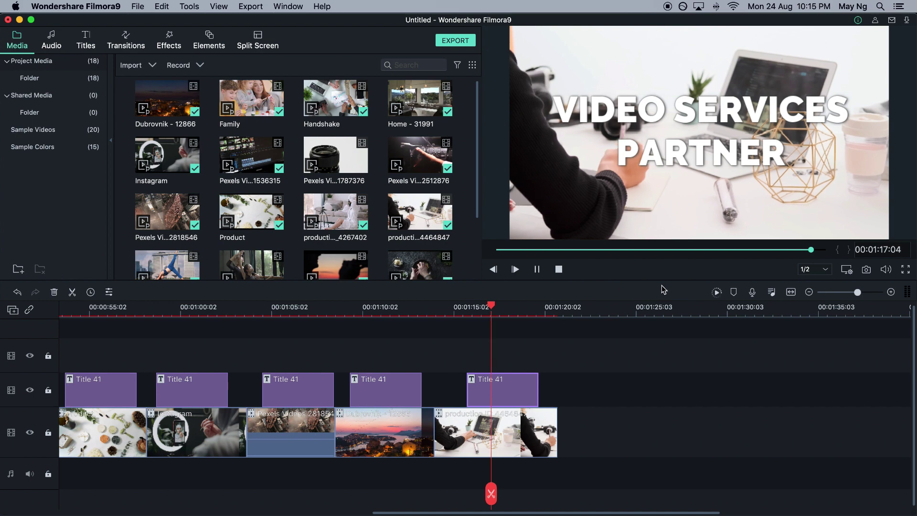
key(space)
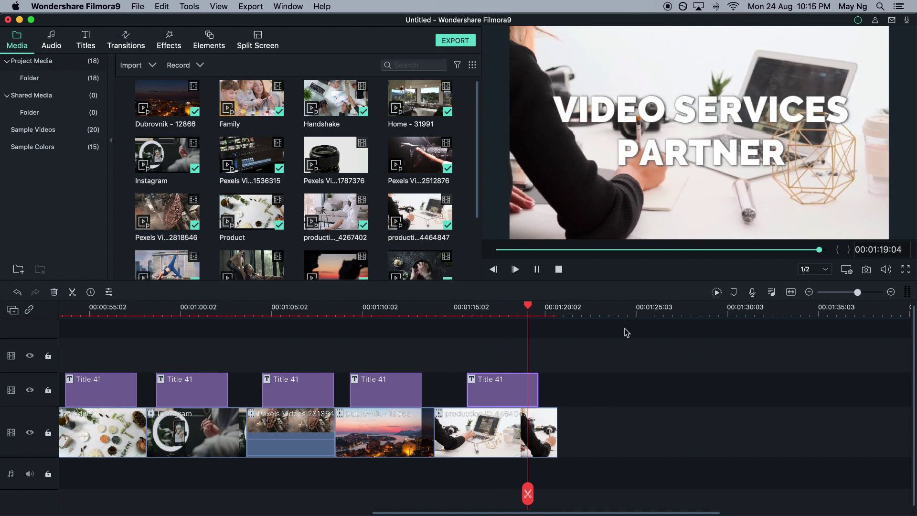
Fade the last clip's end and lay the Recess track beneath all clips, then hear the ending
click(117, 48)
drag(539, 420, 539, 421)
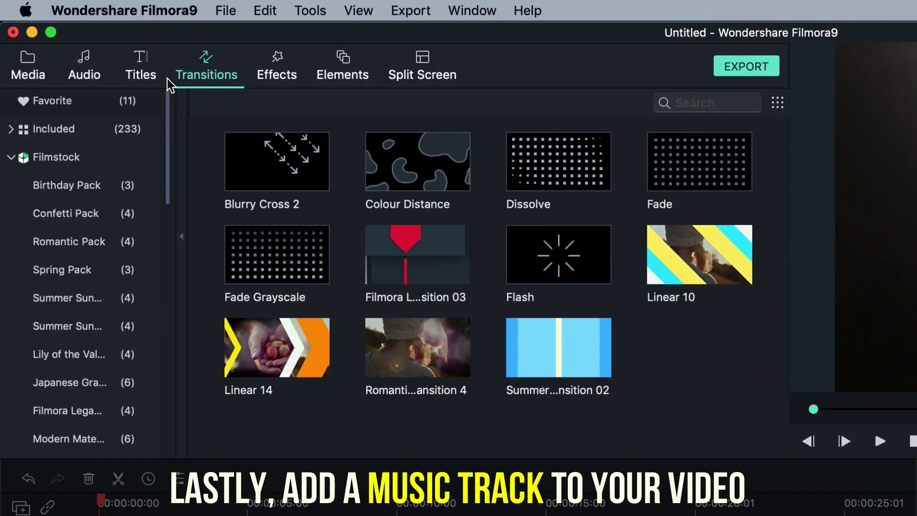
click(98, 83)
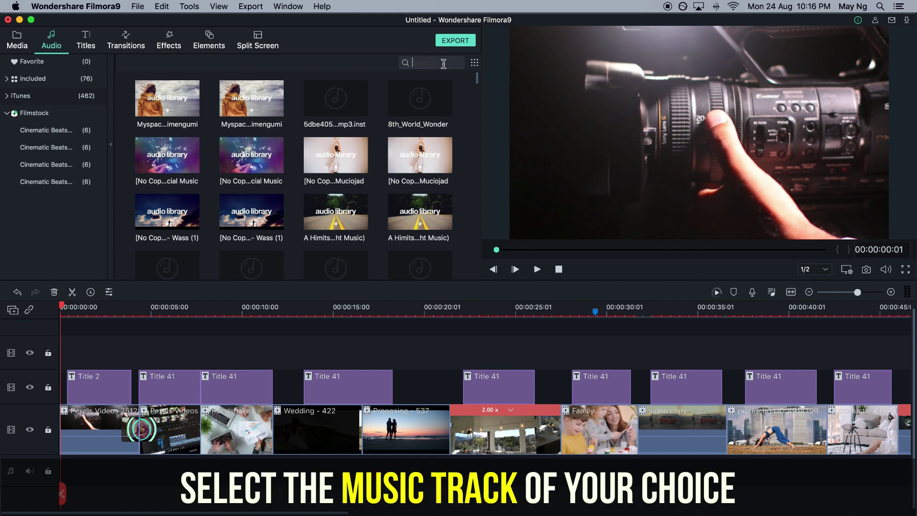
text(RE)
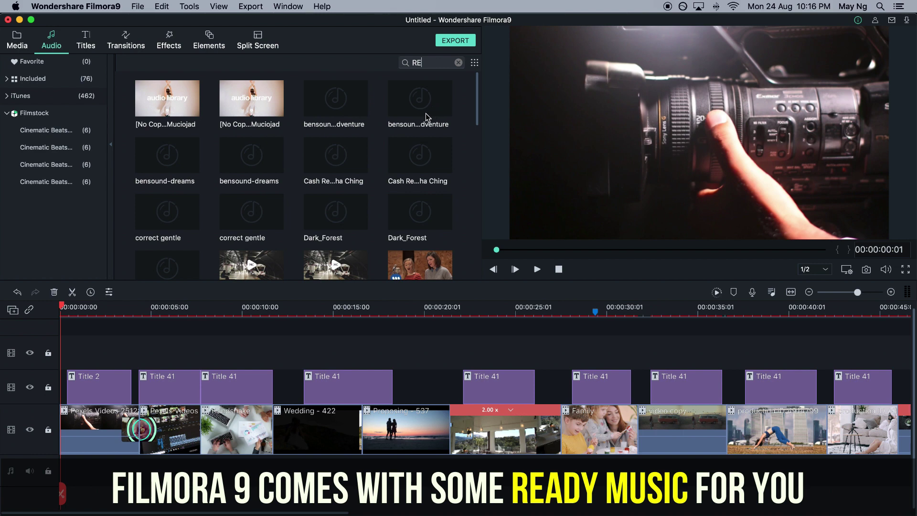
text(CE)
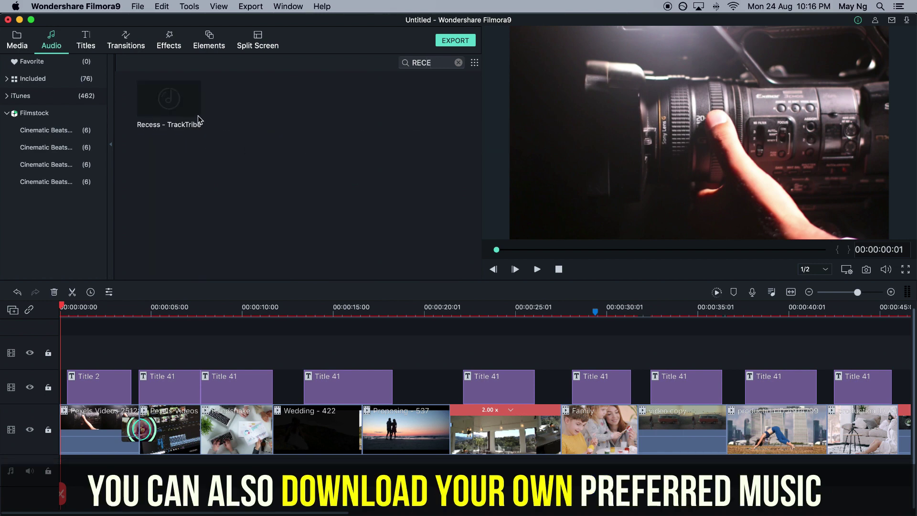
drag(175, 98, 82, 286)
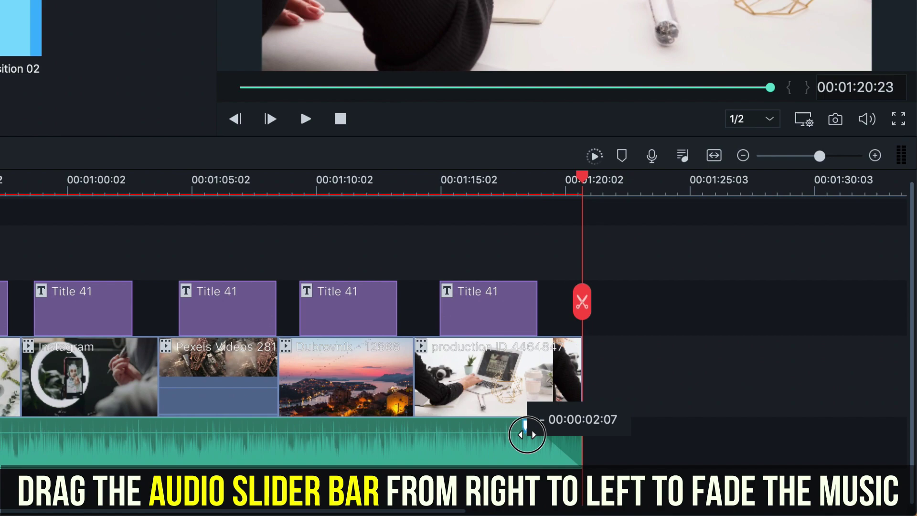
click(500, 192)
key(space)
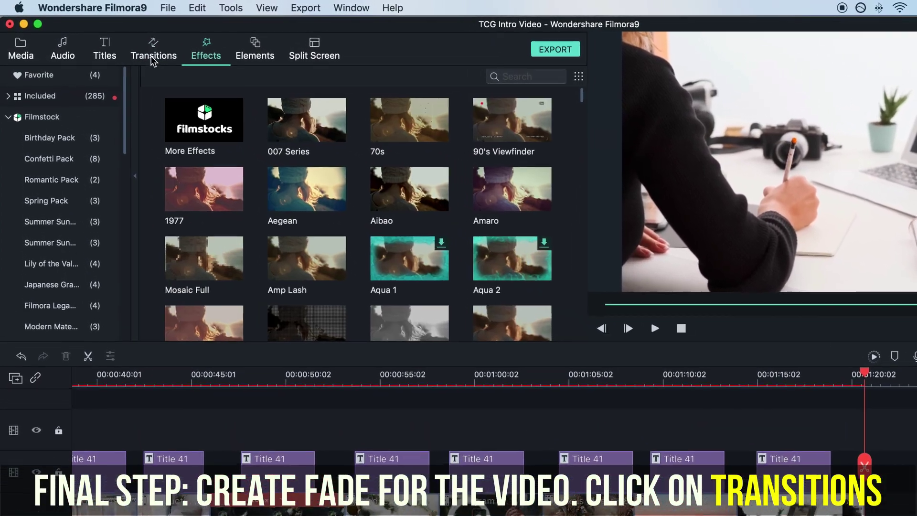
Drop the Fade transition onto the final production clip's end and play back the fade-out
click(152, 54)
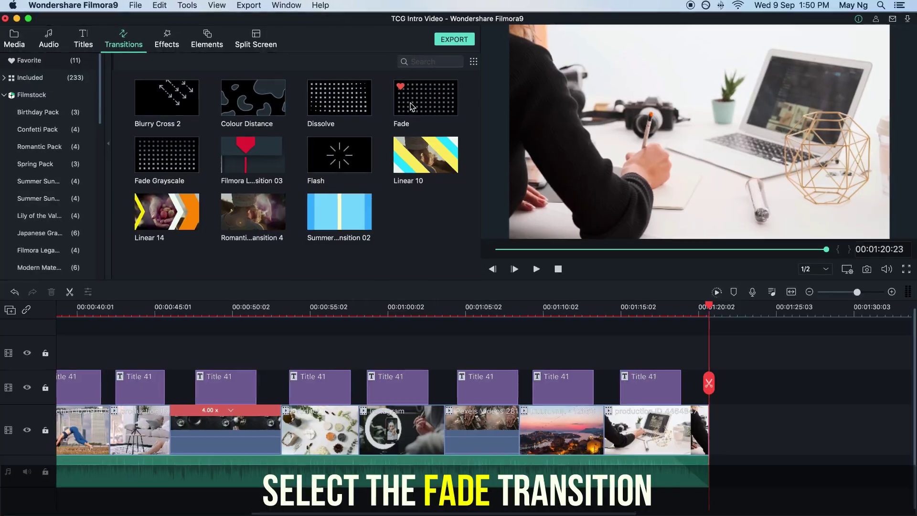
drag(606, 155, 681, 457)
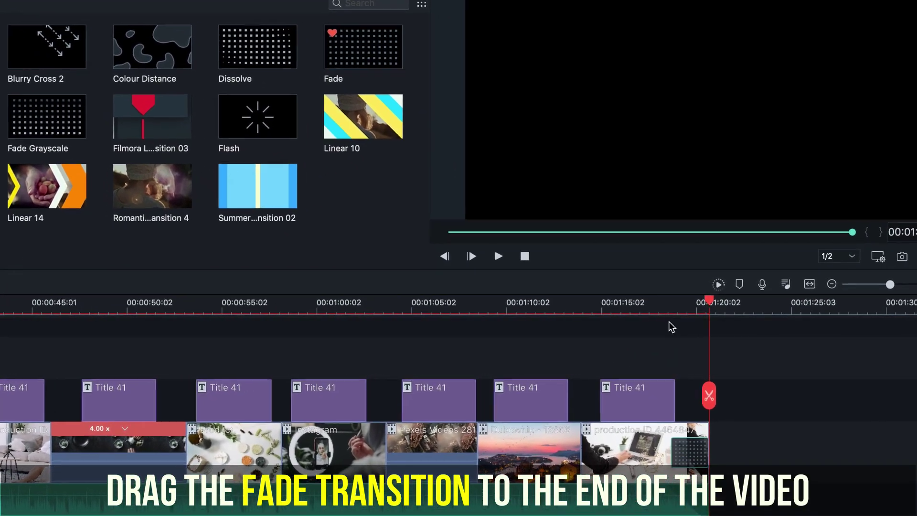
click(650, 308)
key(space)
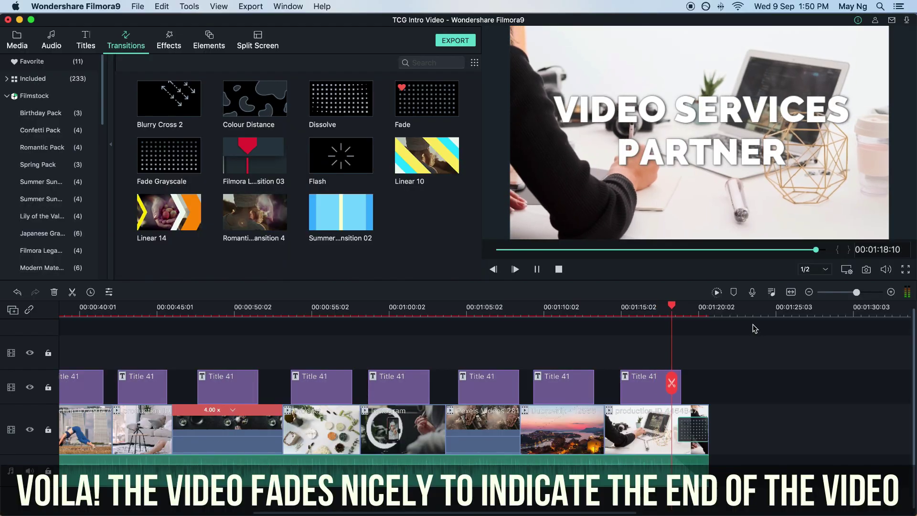